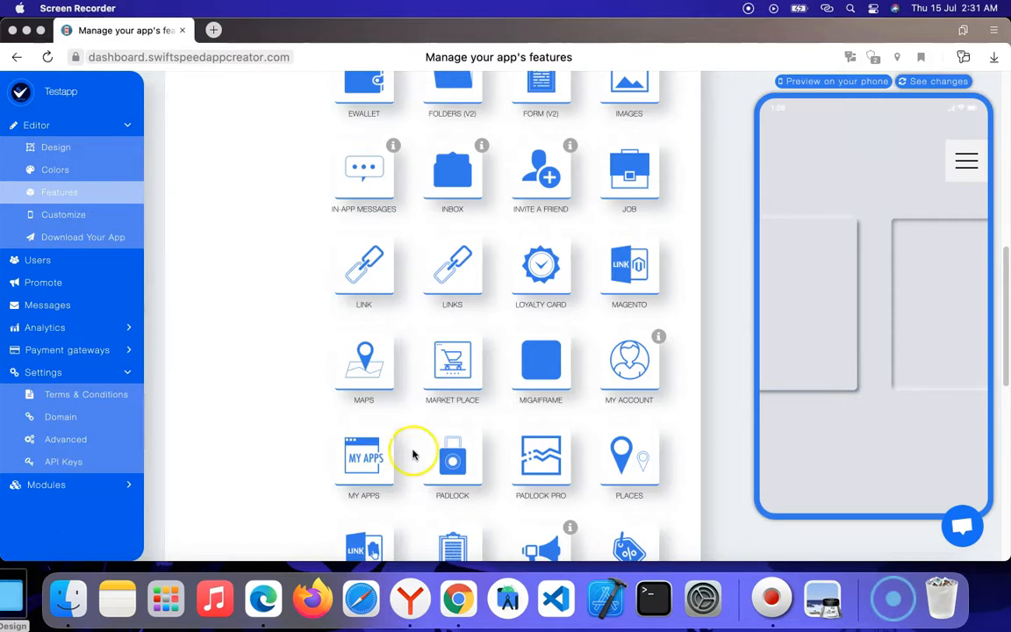
Step: Open the navigation menu in the phone preview to view the app's existing pages
{"action": "scroll", "coordinate": [501, 276], "scroll_direction": "up", "scroll_amount": 10}
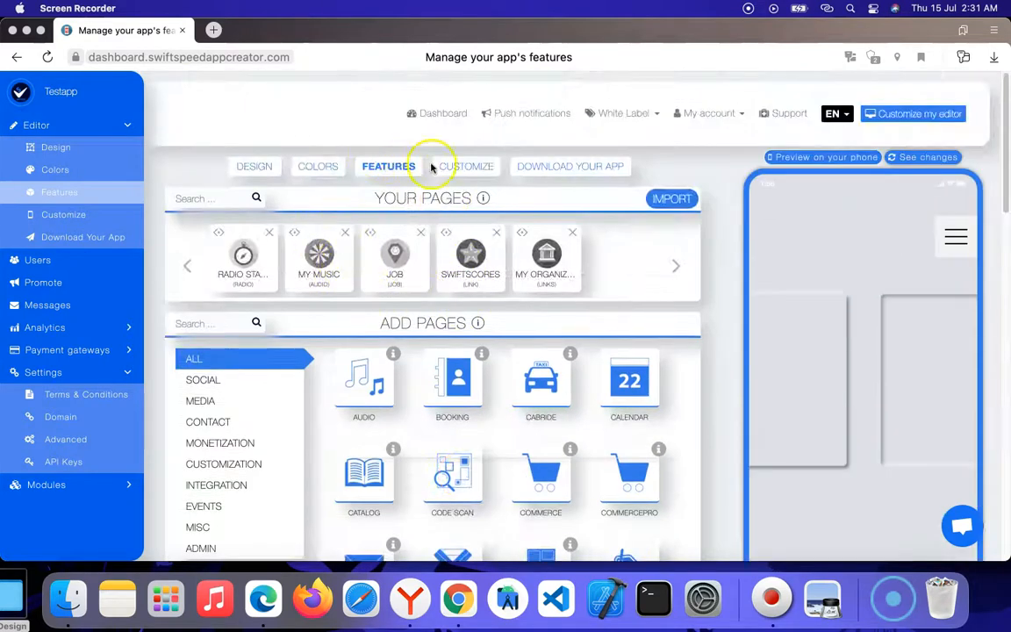
{"action": "scroll", "coordinate": [480, 395], "scroll_direction": "down", "scroll_amount": 7}
{"action": "scroll", "coordinate": [527, 193], "scroll_direction": "up", "scroll_amount": 7}
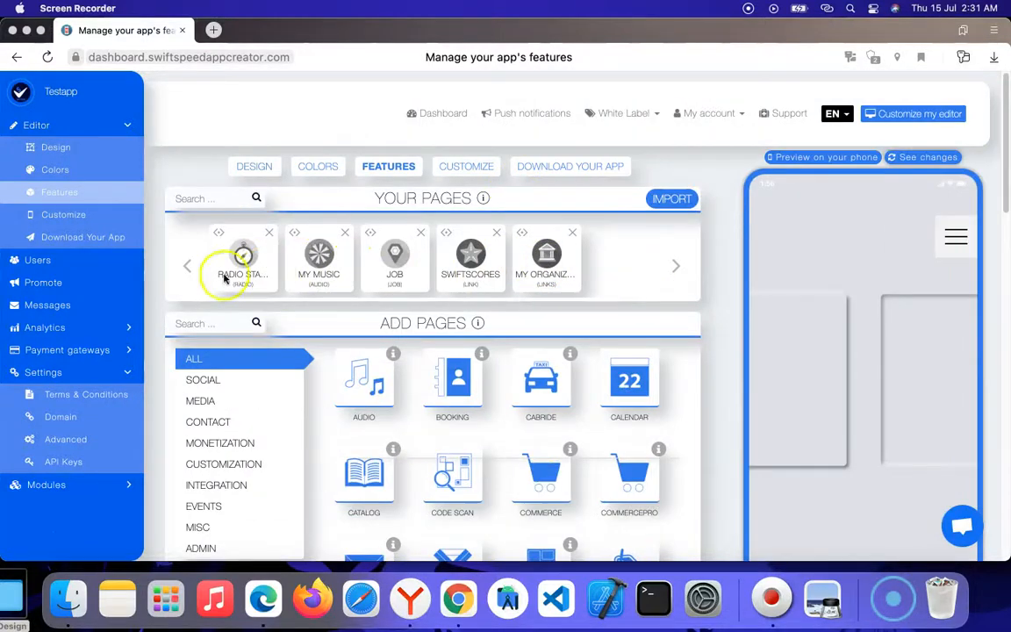
{"action": "left_click", "coordinate": [956, 238]}
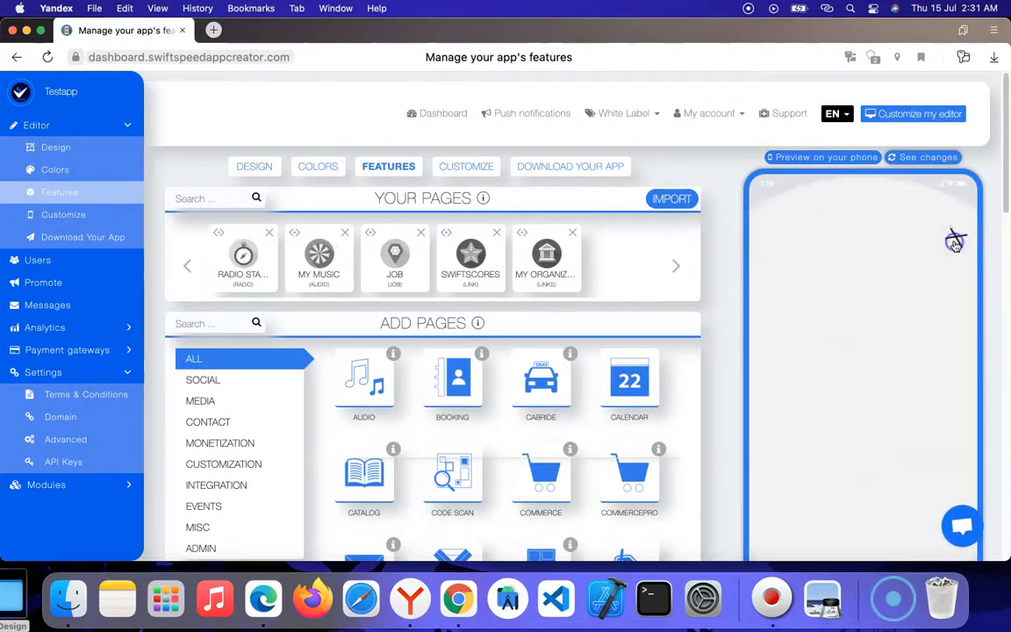
{"action": "scroll", "coordinate": [493, 360], "scroll_direction": "down", "scroll_amount": 5}
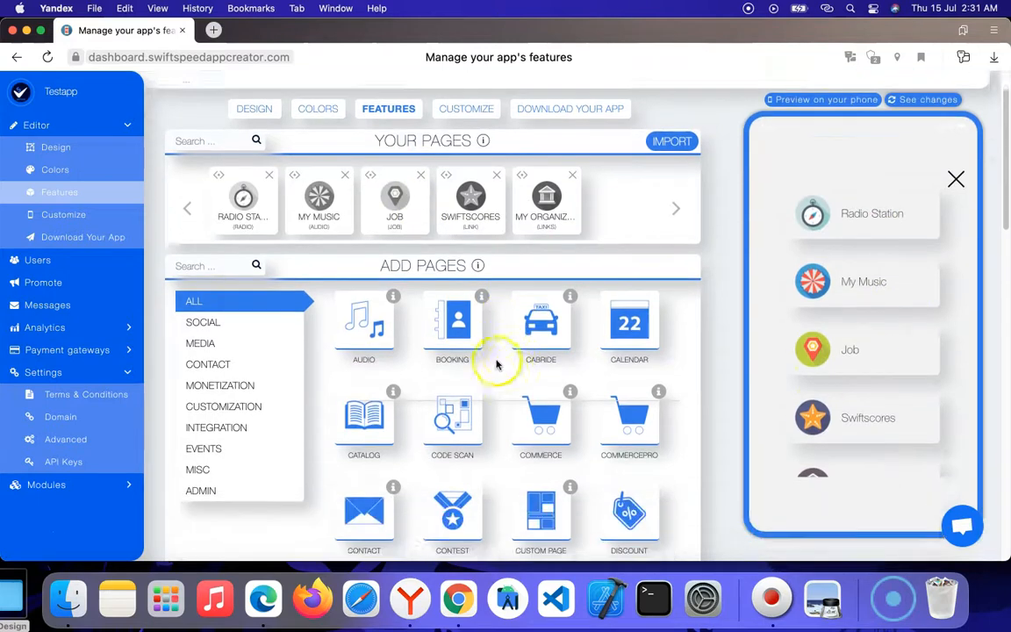
{"action": "scroll", "coordinate": [418, 248], "scroll_direction": "up", "scroll_amount": 4}
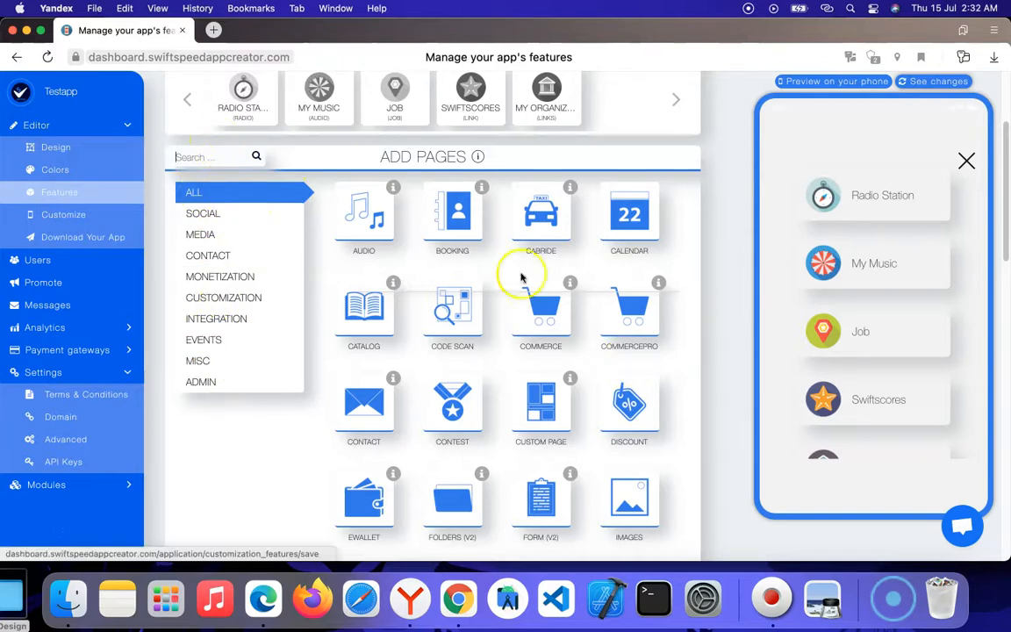
Step: Search the addable pages for "rss" and add the RSS Feed page to the app
{"action": "scroll", "coordinate": [583, 325], "scroll_direction": "down", "scroll_amount": 6}
{"action": "scroll", "coordinate": [673, 288], "scroll_direction": "up", "scroll_amount": 6}
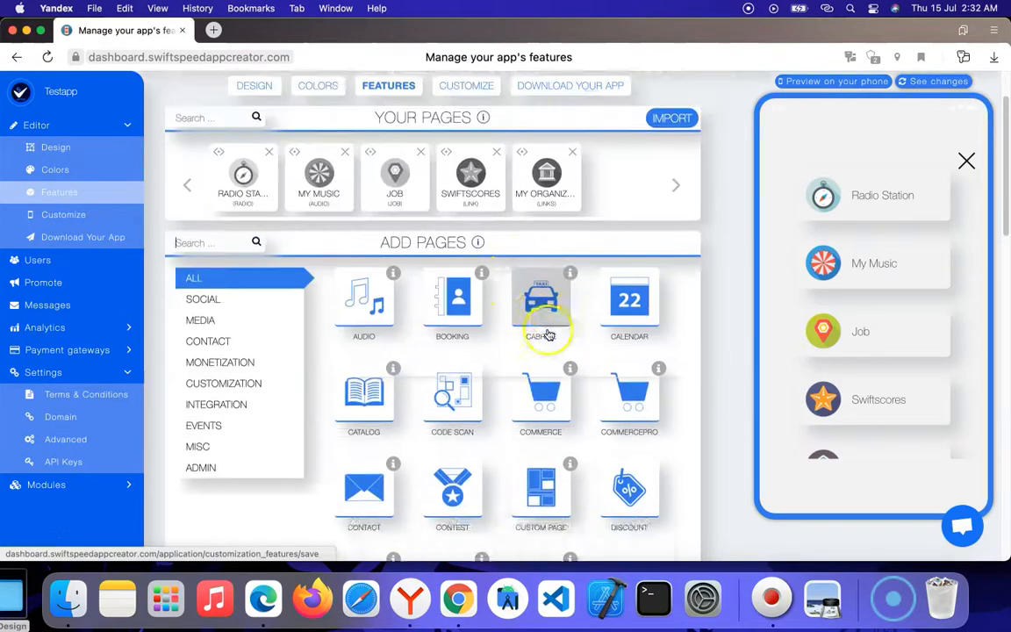
{"action": "left_click", "coordinate": [226, 324]}
{"action": "type", "text": "rss"}
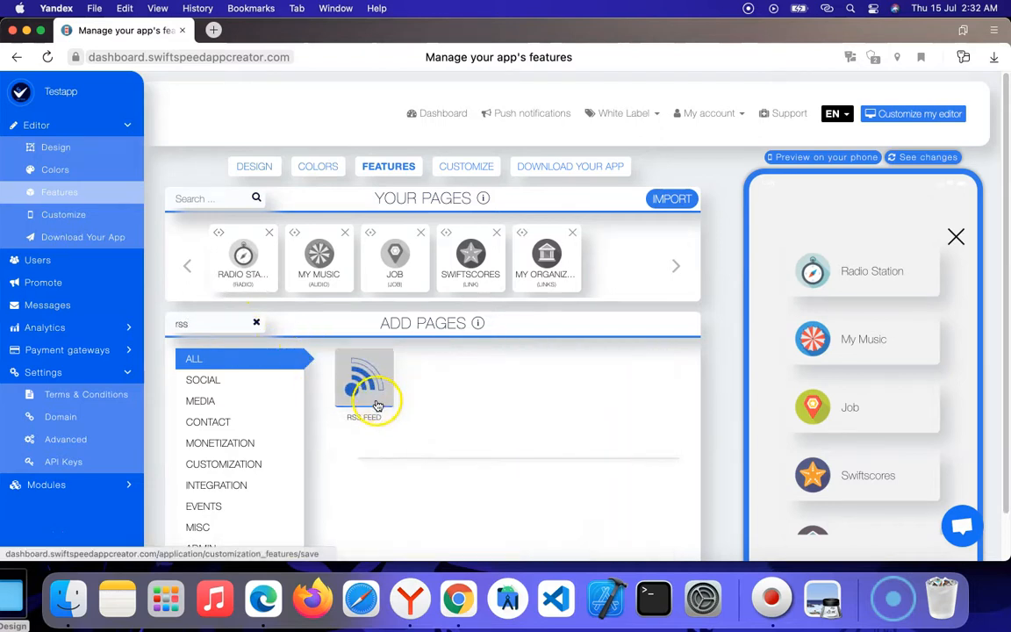
{"action": "left_click", "coordinate": [372, 393]}
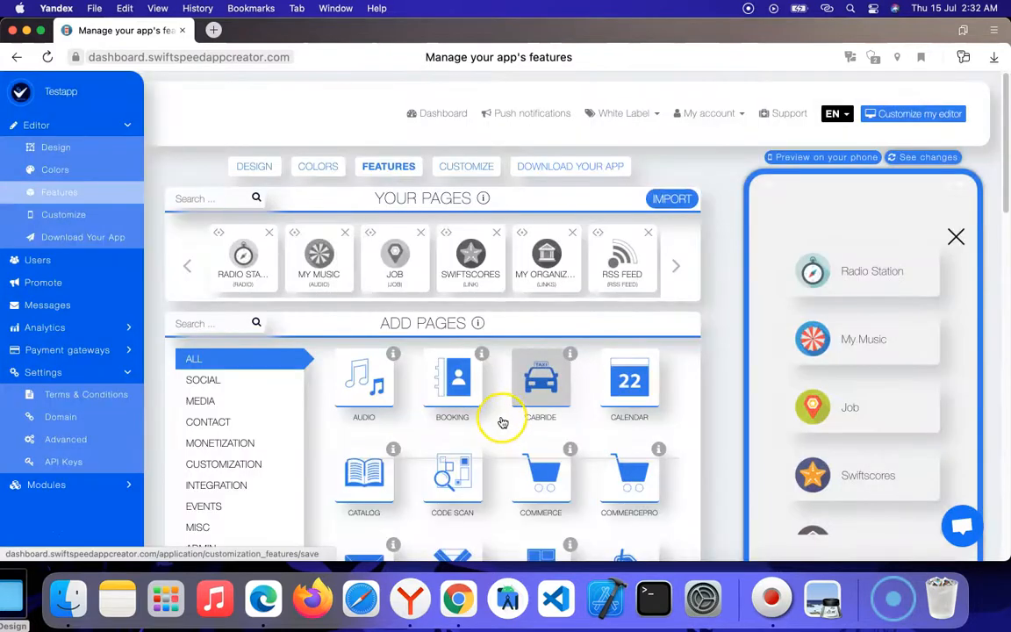
Step: Enter "Matte Black" as the title of the new feed on the RSS Feed page
{"action": "scroll", "coordinate": [414, 378], "scroll_direction": "down", "scroll_amount": 2}
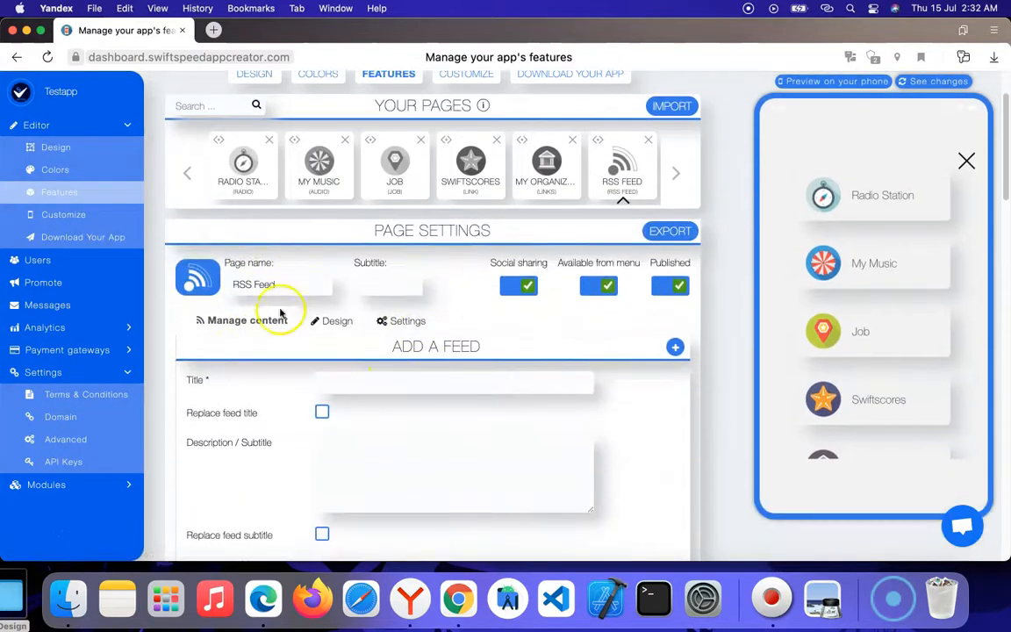
{"action": "left_click", "coordinate": [332, 321]}
{"action": "left_click", "coordinate": [219, 323]}
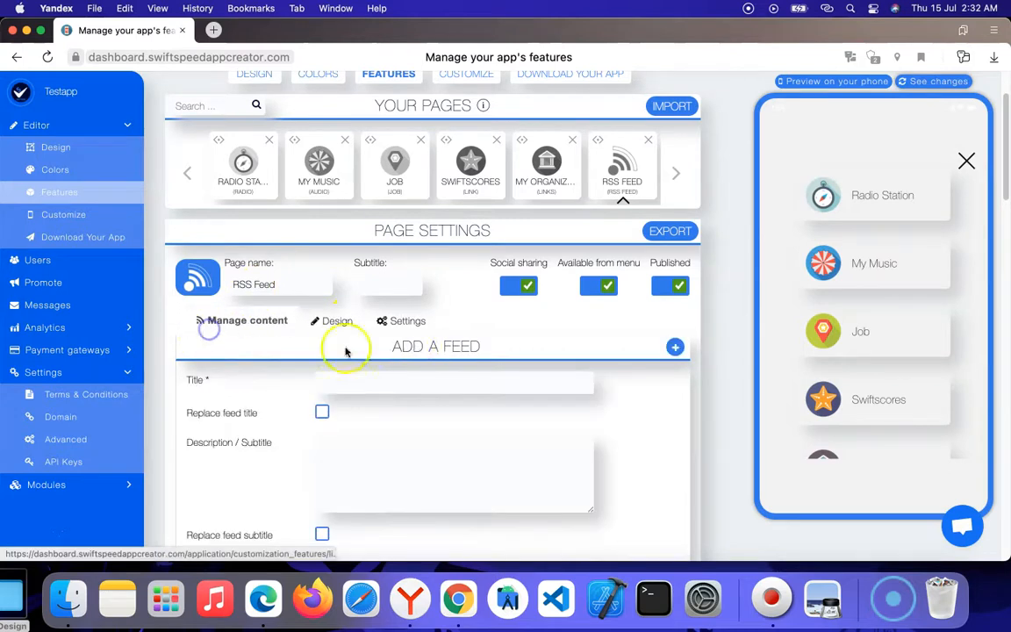
{"action": "scroll", "coordinate": [358, 413], "scroll_direction": "down", "scroll_amount": 1}
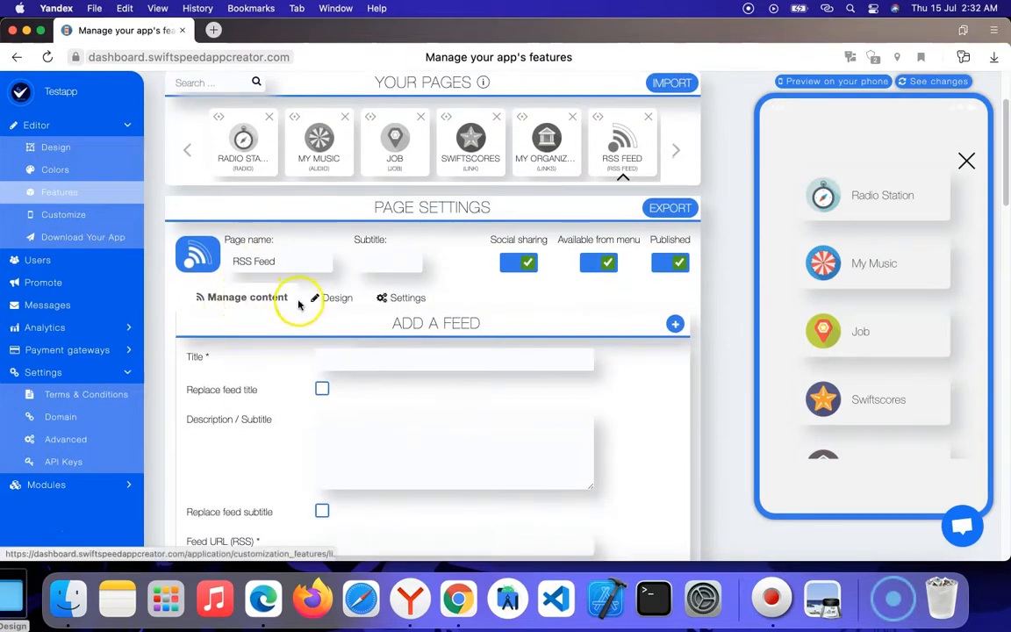
{"action": "scroll", "coordinate": [384, 352], "scroll_direction": "down", "scroll_amount": 5}
{"action": "left_click", "coordinate": [387, 240]}
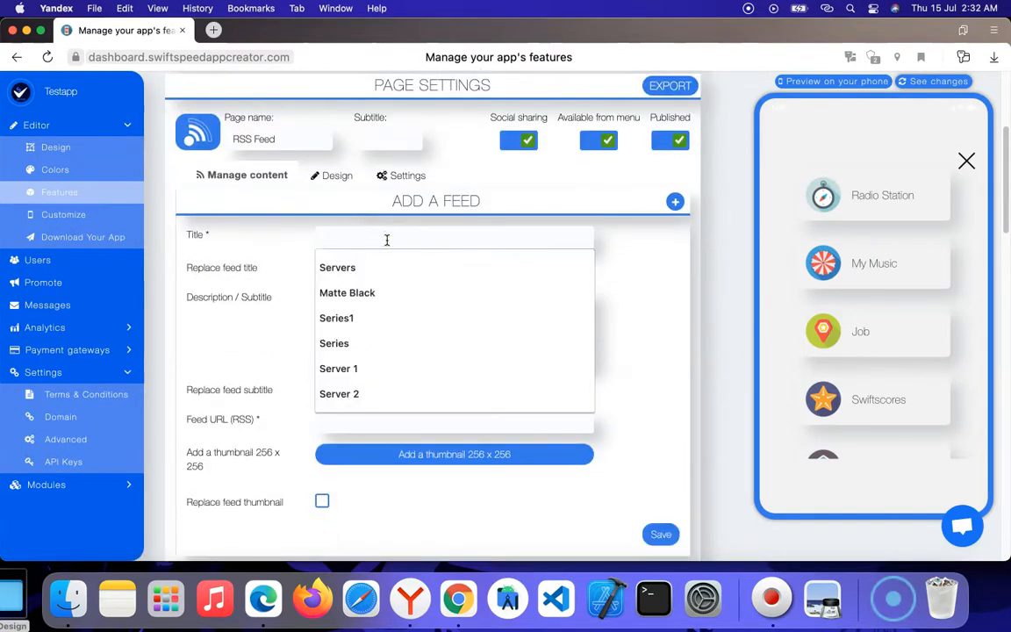
{"action": "left_click", "coordinate": [351, 292]}
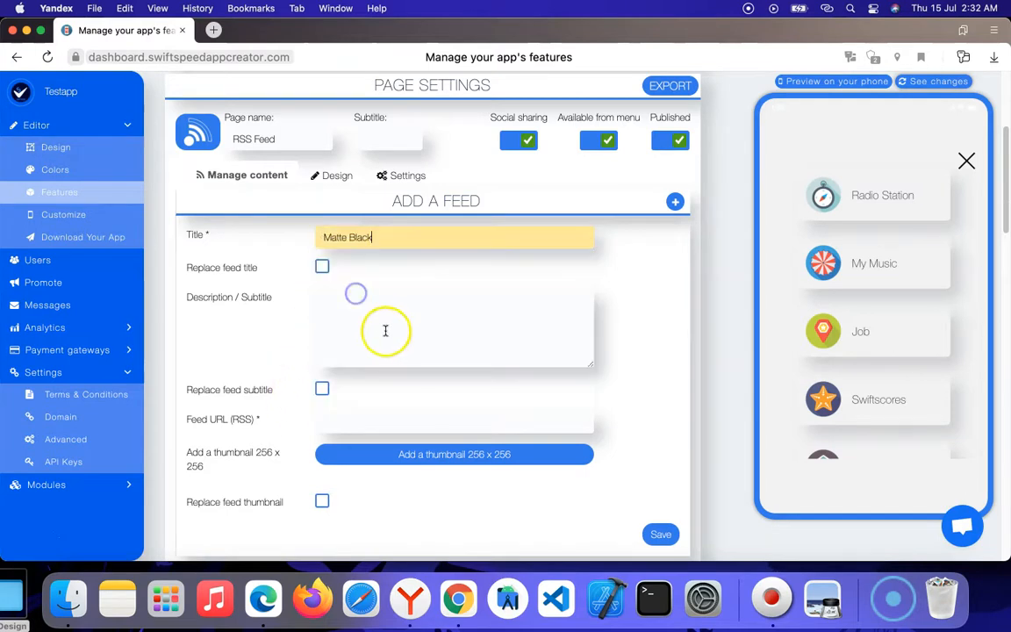
{"action": "scroll", "coordinate": [411, 336], "scroll_direction": "down", "scroll_amount": 6}
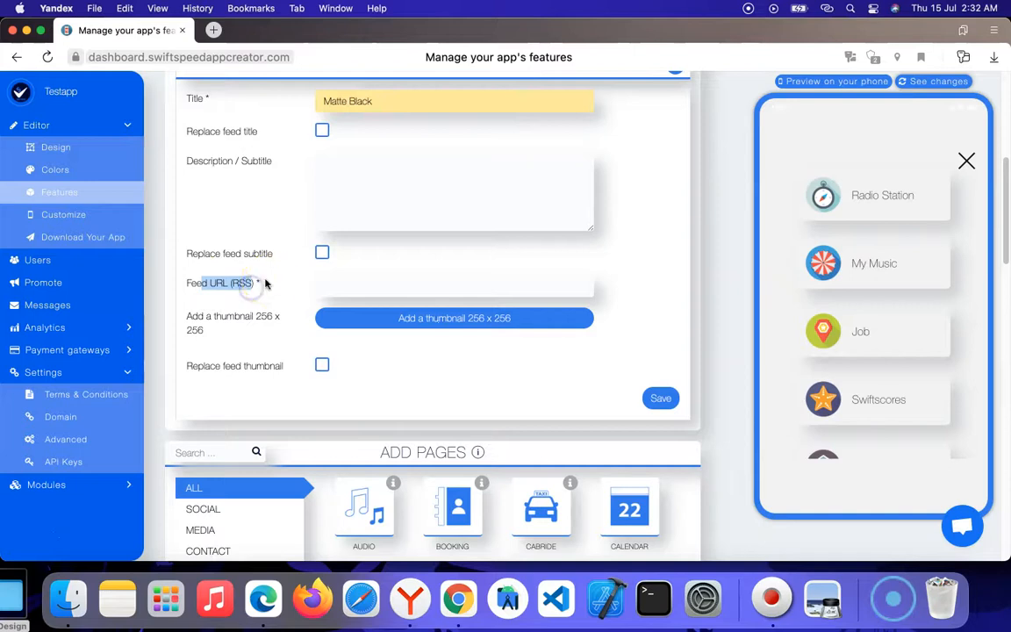
{"action": "left_click", "coordinate": [264, 284]}
{"action": "left_click", "coordinate": [250, 282]}
{"action": "left_click", "coordinate": [238, 287]}
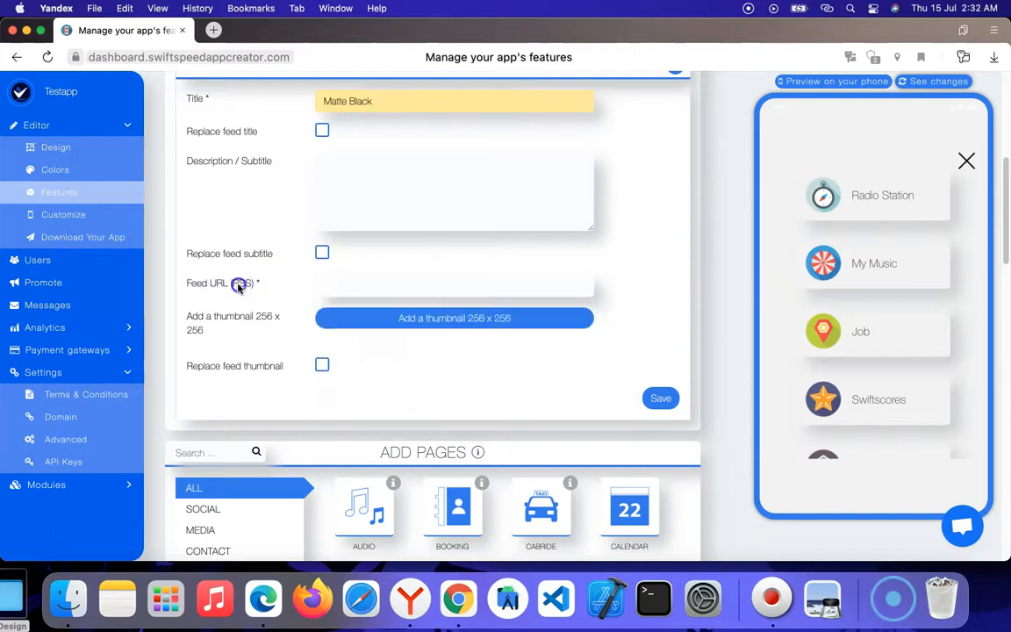
{"action": "left_click", "coordinate": [225, 321]}
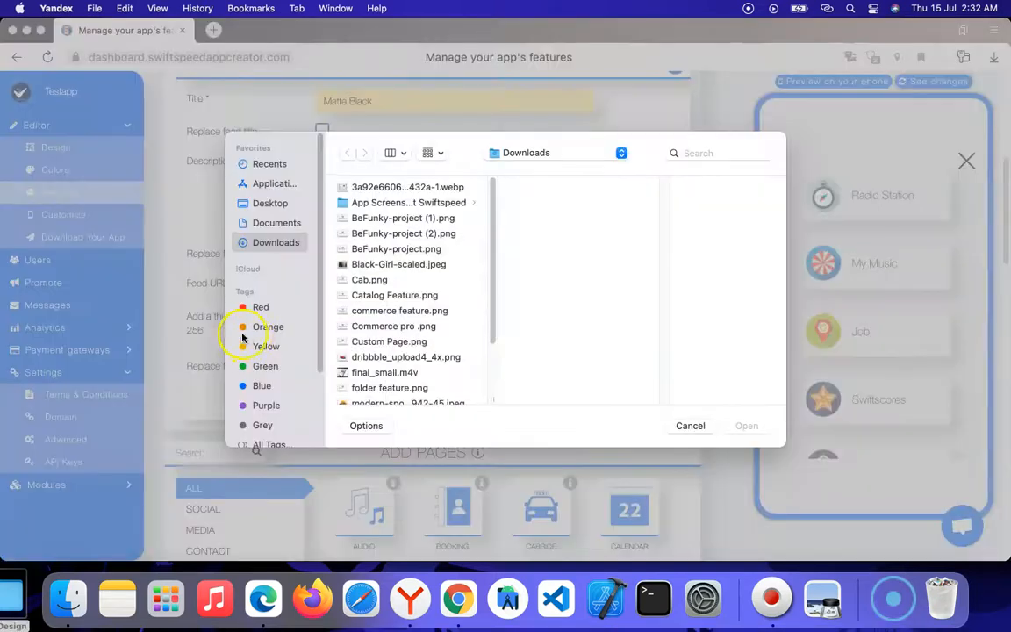
{"action": "left_click", "coordinate": [694, 426]}
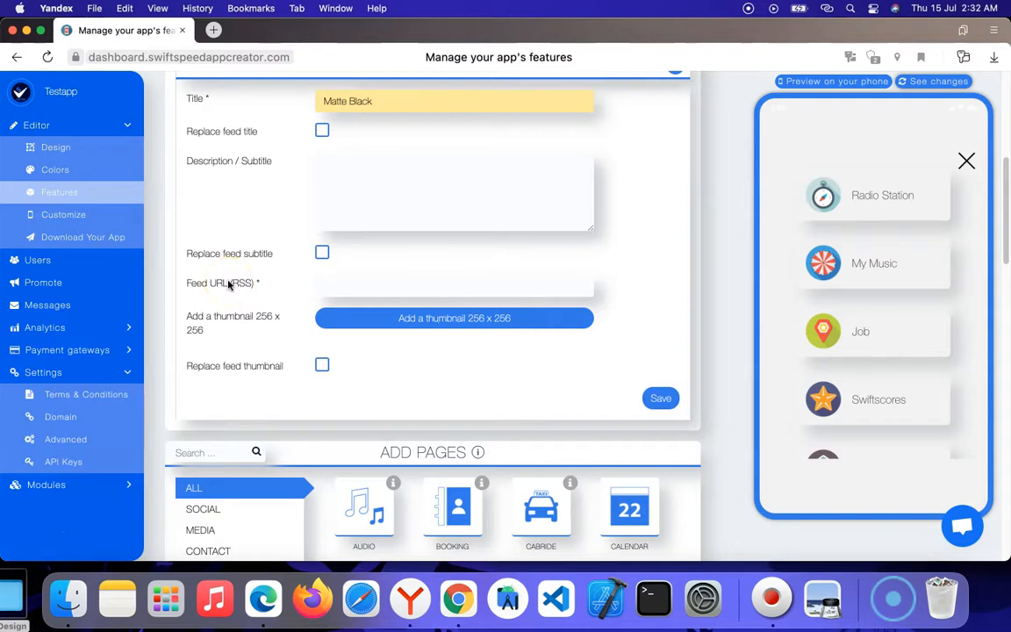
{"action": "left_click", "coordinate": [357, 292]}
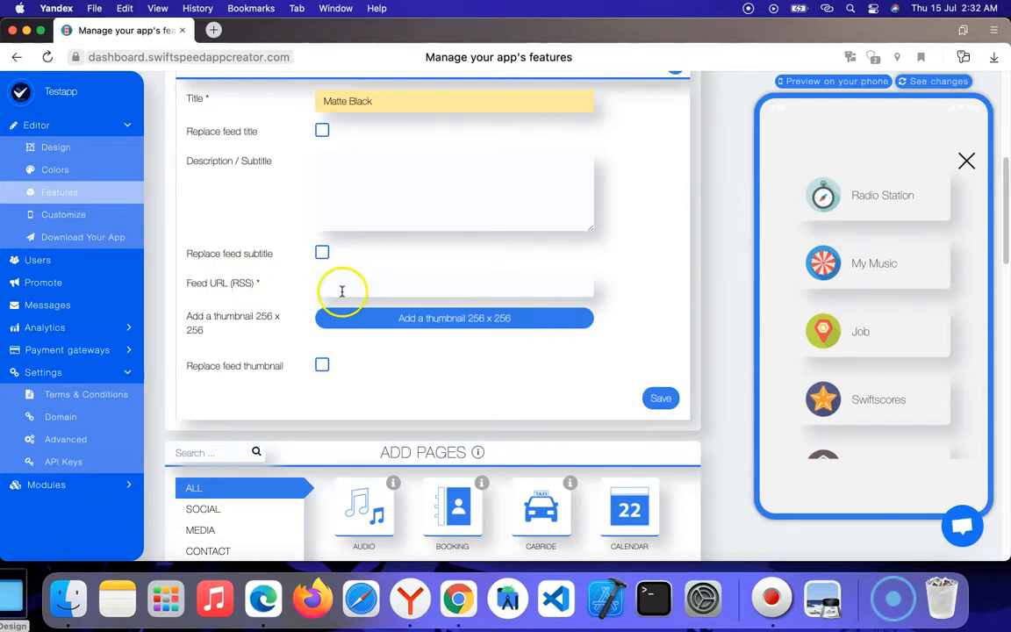
{"action": "left_click", "coordinate": [283, 297]}
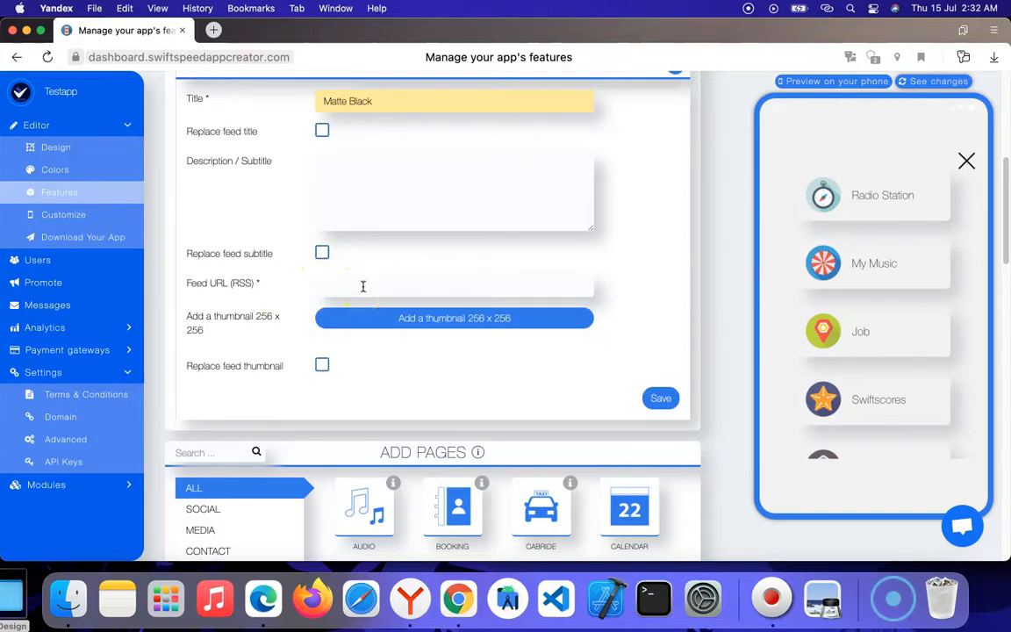
{"action": "type", "text": "example.com"}
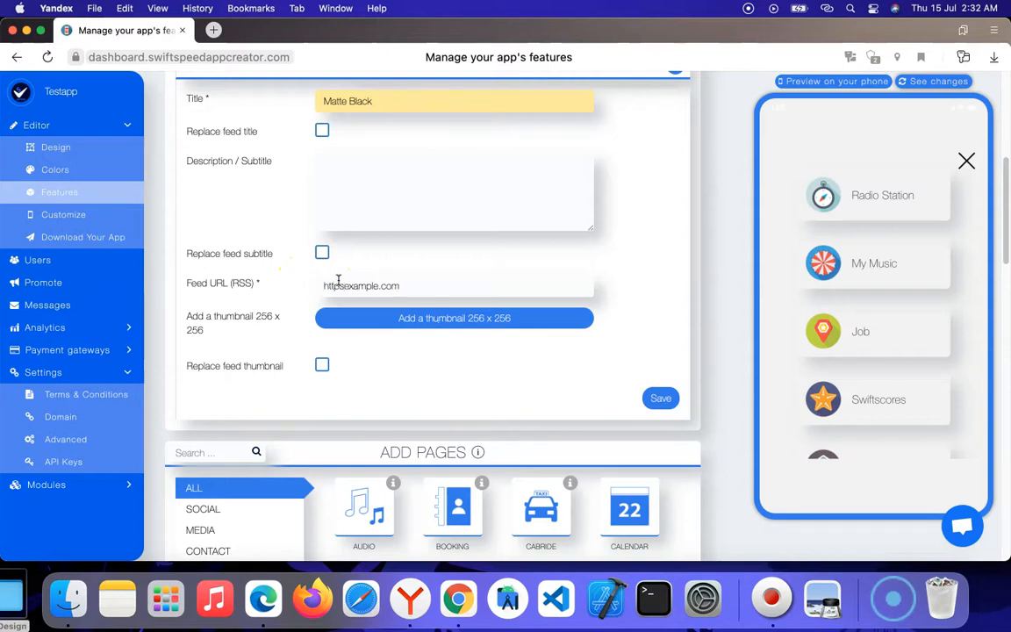
{"action": "left_click", "coordinate": [373, 272]}
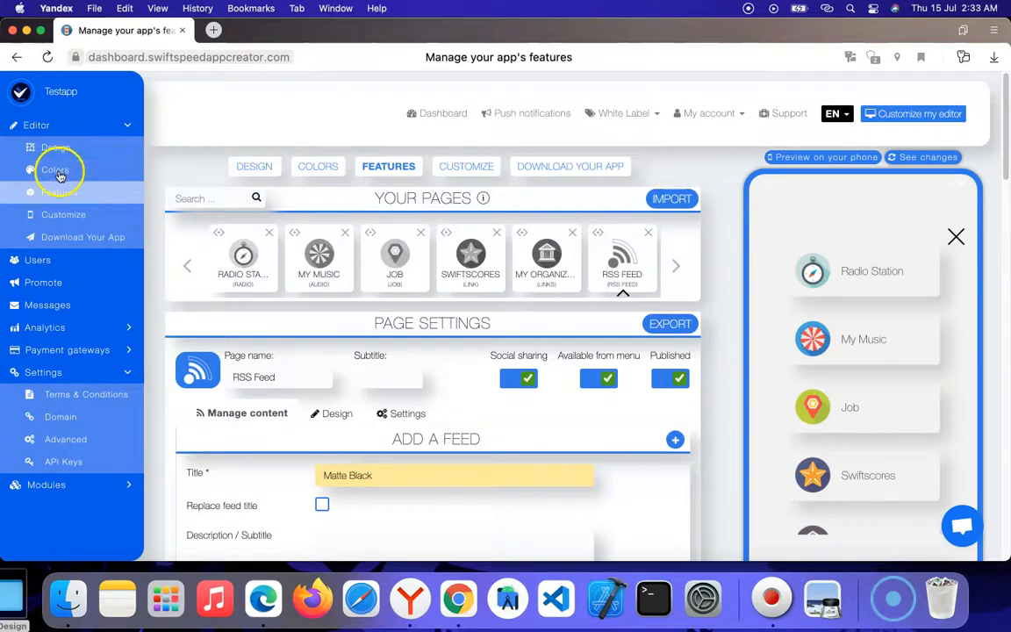
{"action": "scroll", "coordinate": [373, 249], "scroll_direction": "down", "scroll_amount": 5}
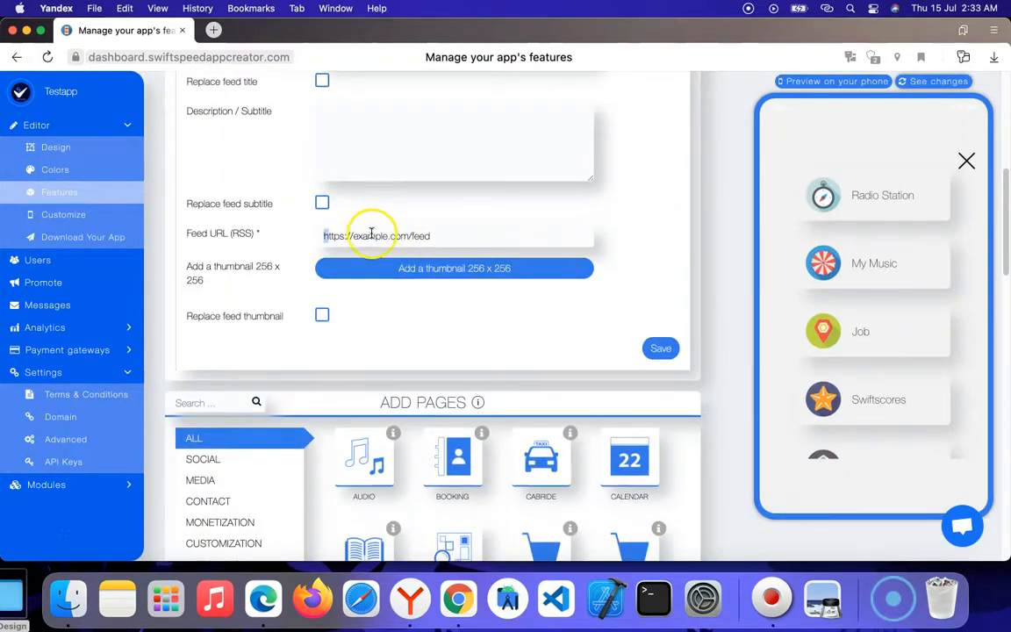
{"action": "triple_click", "coordinate": [378, 237]}
{"action": "scroll", "coordinate": [451, 273], "scroll_direction": "up", "scroll_amount": 1}
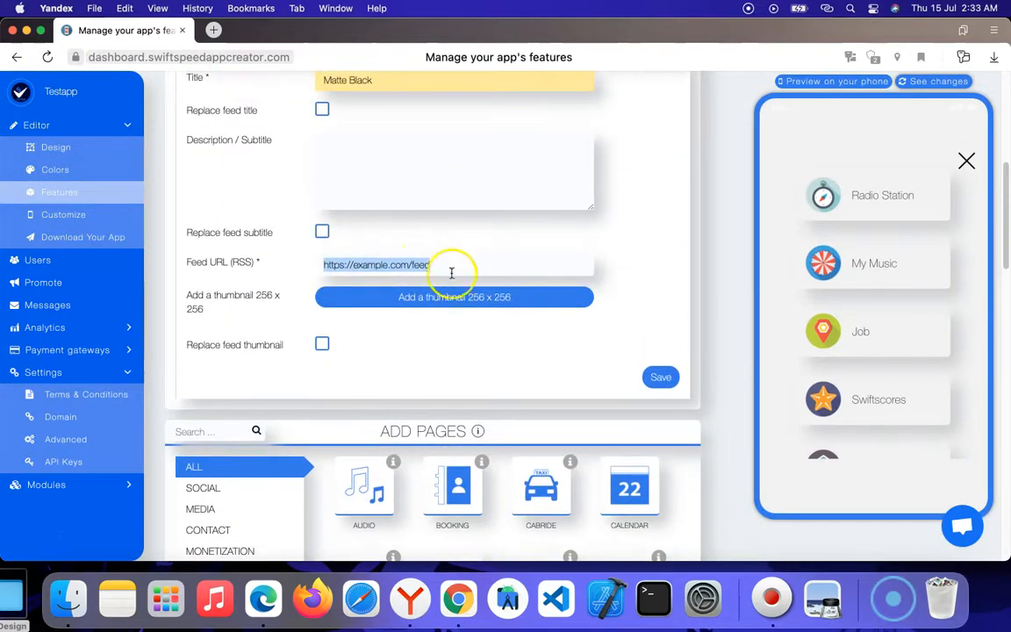
{"action": "key", "text": "BackSpace"}
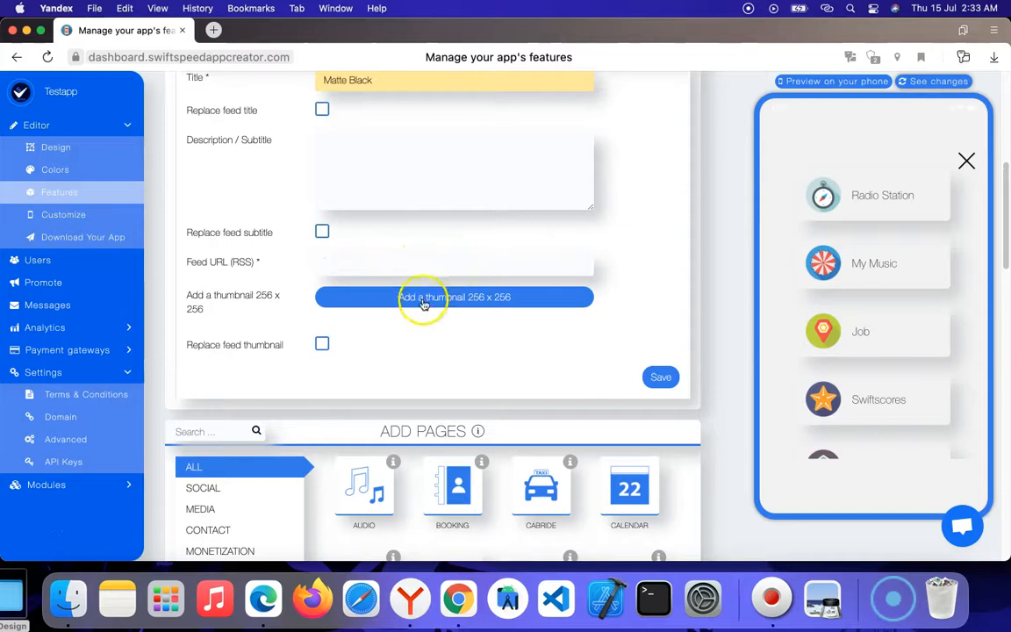
{"action": "left_click", "coordinate": [419, 267]}
{"action": "left_click", "coordinate": [407, 290]}
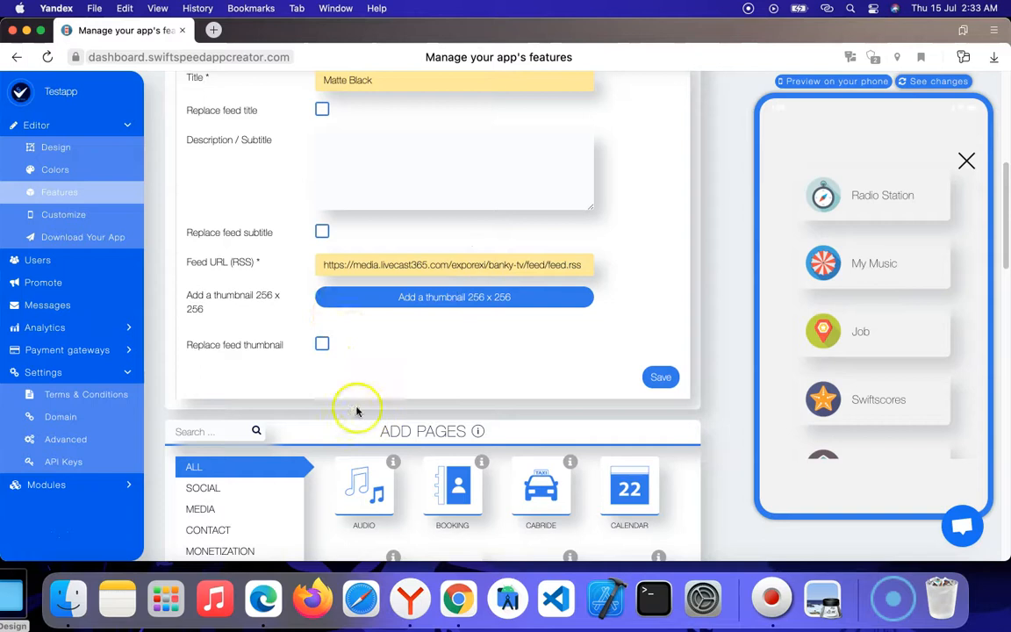
{"action": "scroll", "coordinate": [510, 292], "scroll_direction": "up", "scroll_amount": 1}
{"action": "scroll", "coordinate": [510, 292], "scroll_direction": "up", "scroll_amount": 5}
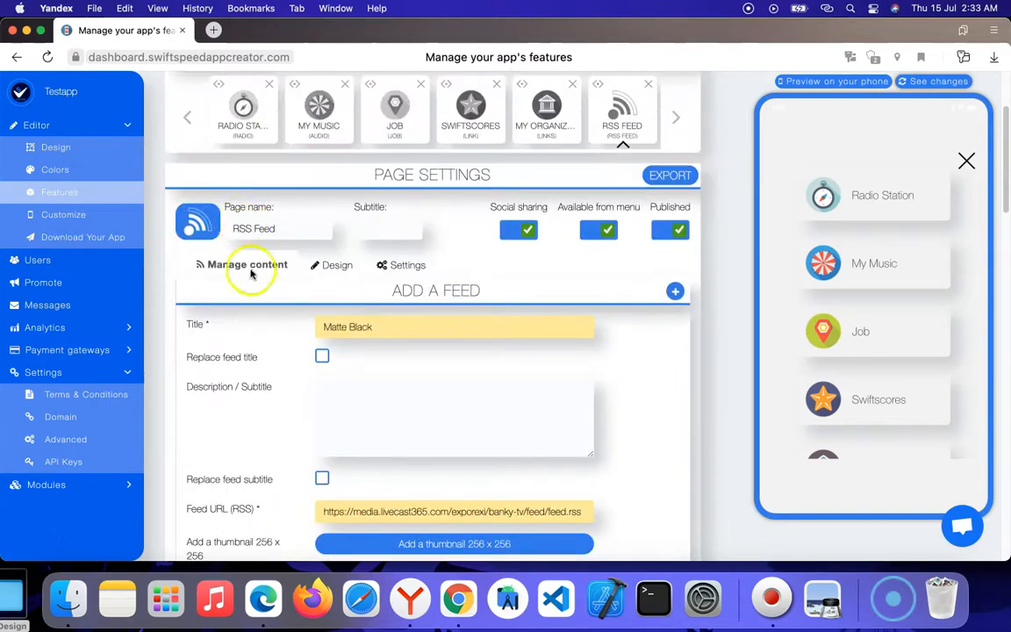
{"action": "scroll", "coordinate": [597, 390], "scroll_direction": "down", "scroll_amount": 3}
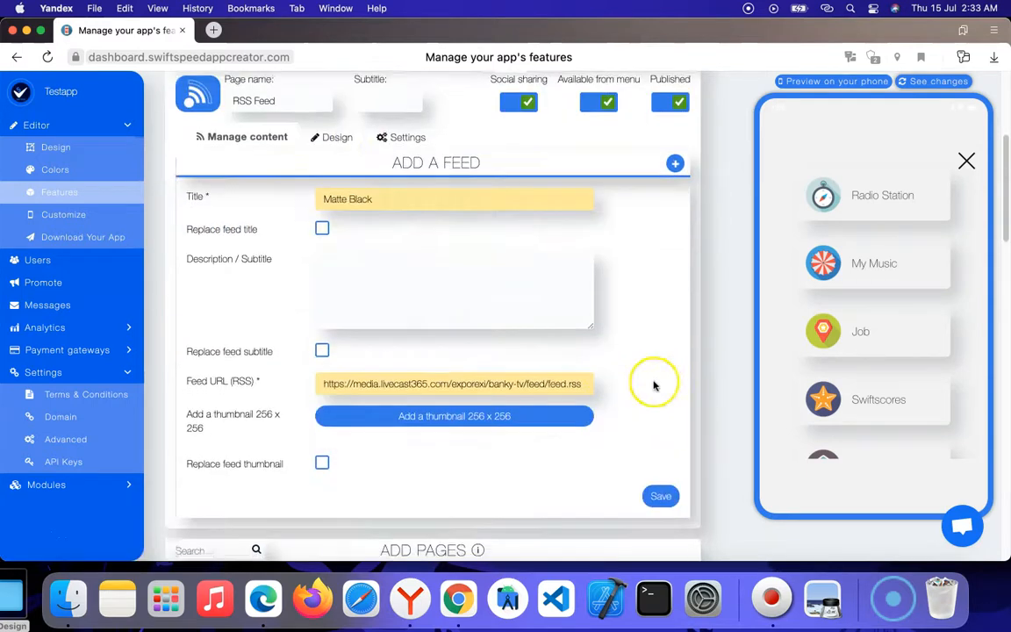
{"action": "left_click", "coordinate": [663, 472]}
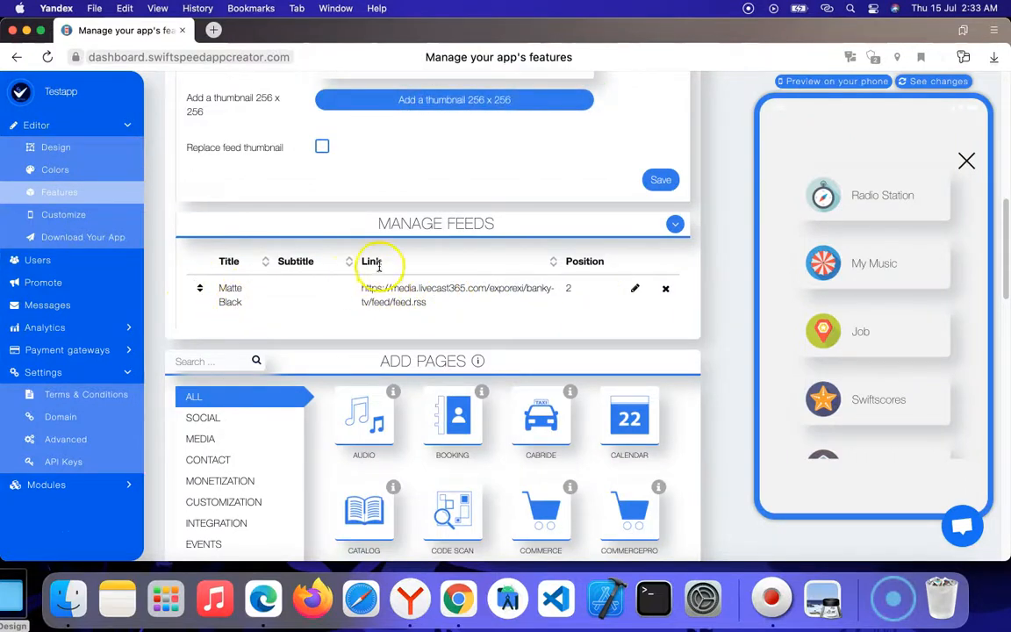
Step: Examine the saved feed form, the design layouts and background options, and the settings of the RSS Feed page
{"action": "scroll", "coordinate": [378, 268], "scroll_direction": "up", "scroll_amount": 8}
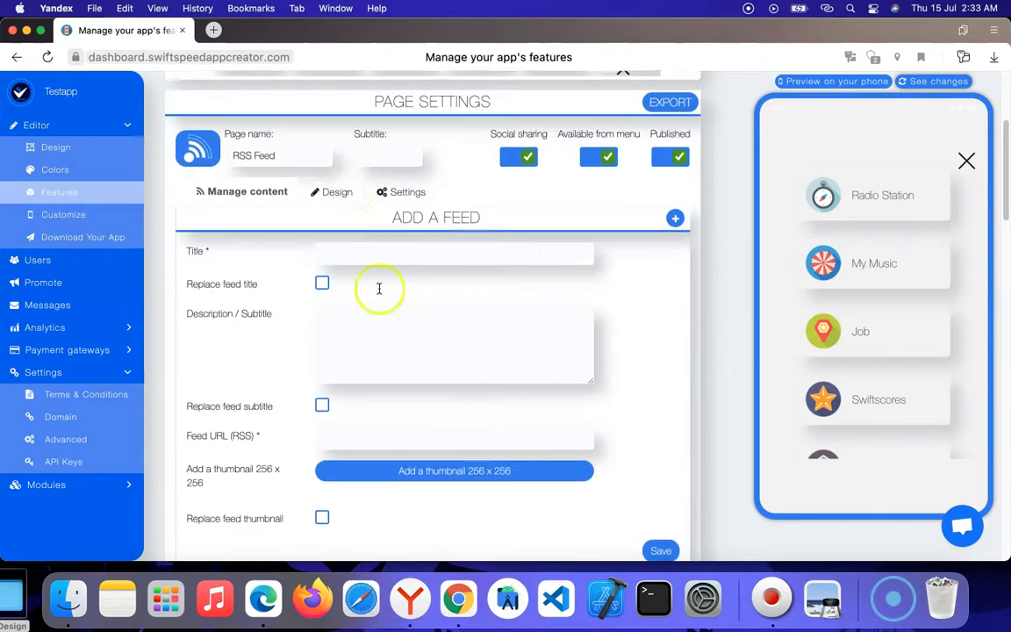
{"action": "scroll", "coordinate": [497, 290], "scroll_direction": "down", "scroll_amount": 4}
{"action": "scroll", "coordinate": [476, 300], "scroll_direction": "up", "scroll_amount": 2}
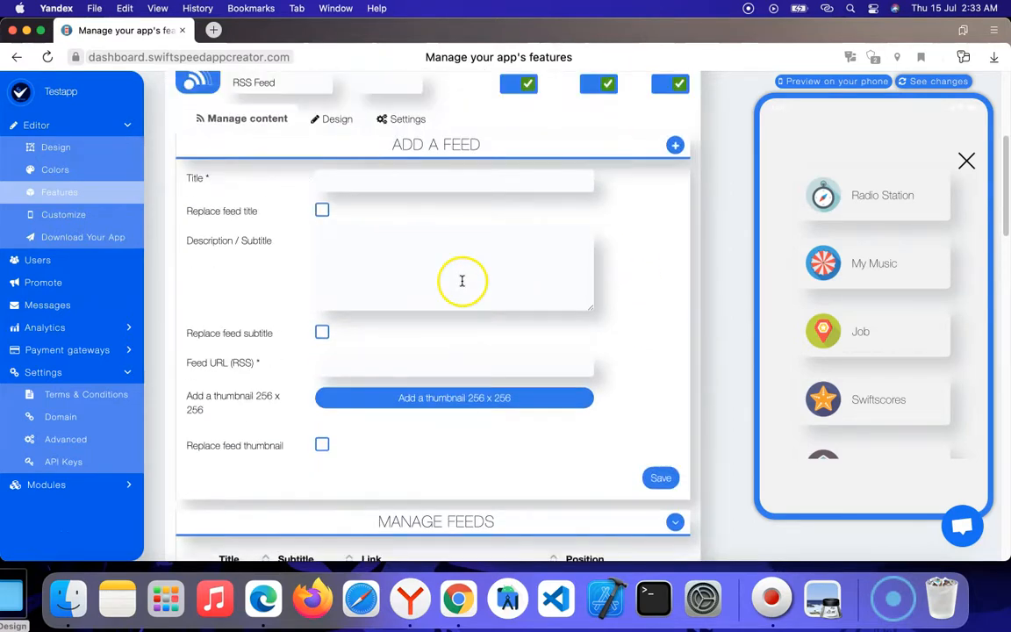
{"action": "left_click", "coordinate": [327, 122]}
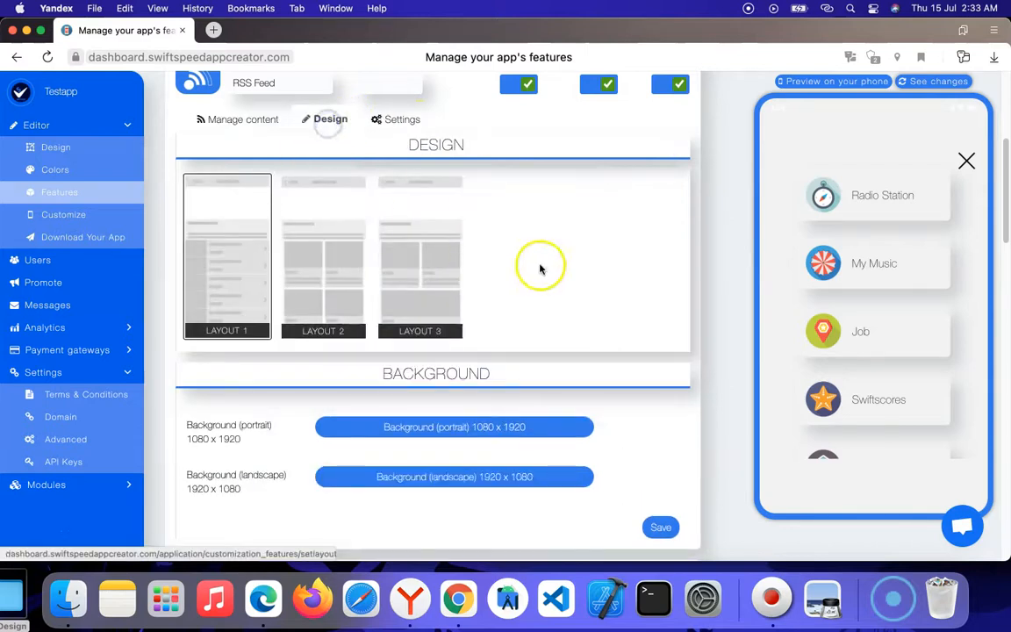
{"action": "scroll", "coordinate": [537, 266], "scroll_direction": "down", "scroll_amount": 3}
{"action": "scroll", "coordinate": [496, 219], "scroll_direction": "up", "scroll_amount": 8}
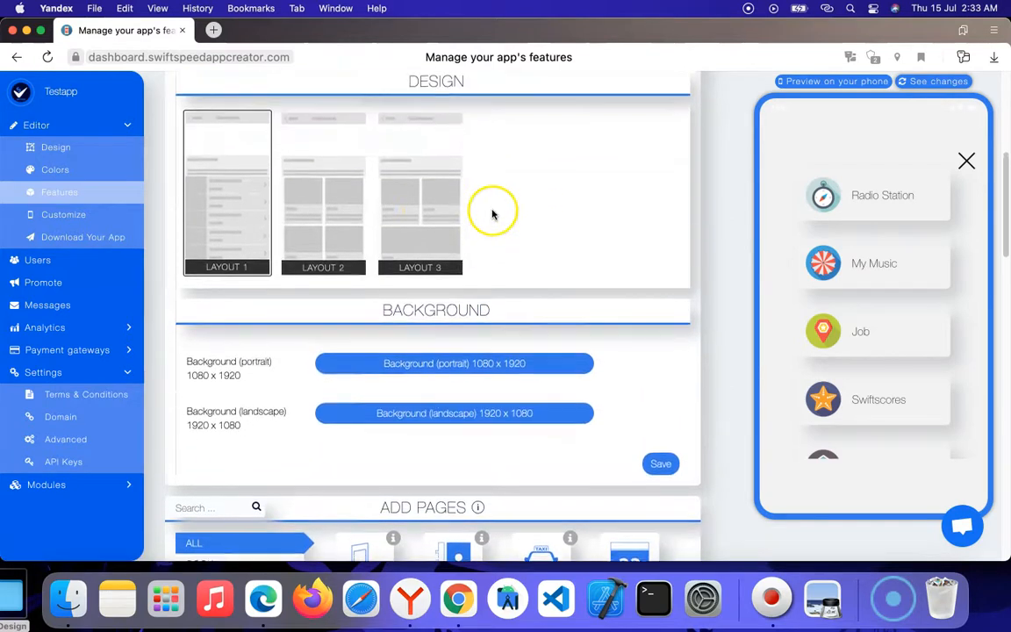
{"action": "scroll", "coordinate": [497, 296], "scroll_direction": "down", "scroll_amount": 2}
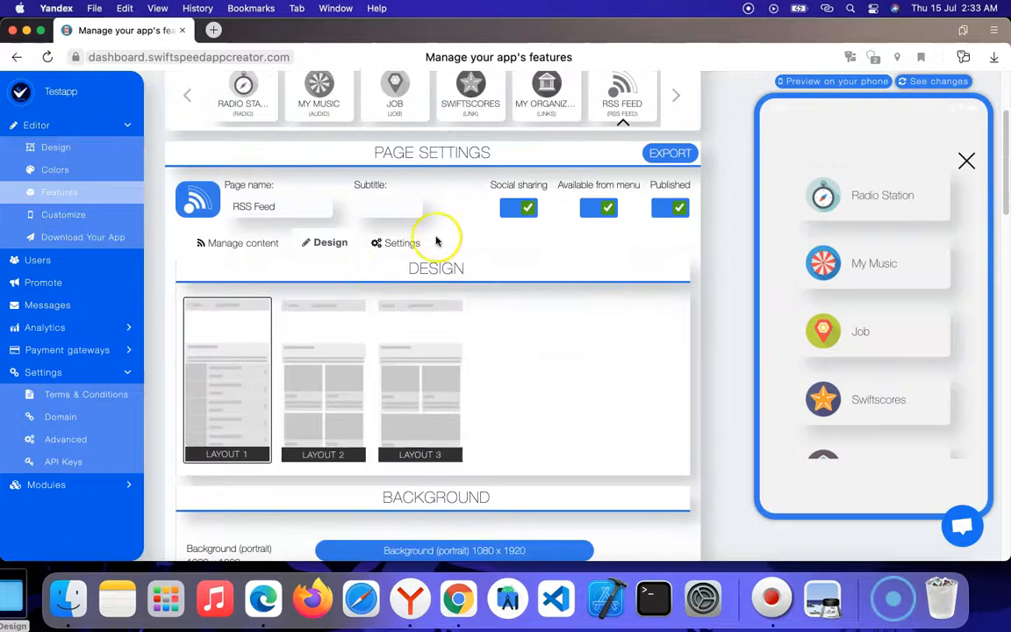
{"action": "left_click", "coordinate": [400, 238]}
Step: Reload the phone preview, open the RSS Feed page in it and view the newest article before returning to the list
{"action": "left_click", "coordinate": [939, 81]}
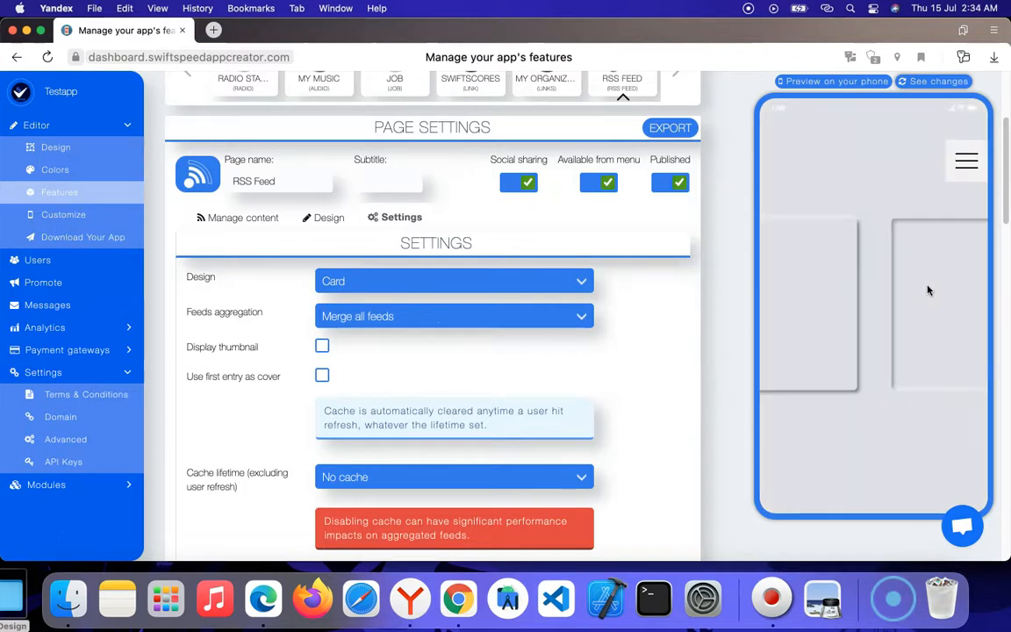
{"action": "left_click", "coordinate": [968, 181]}
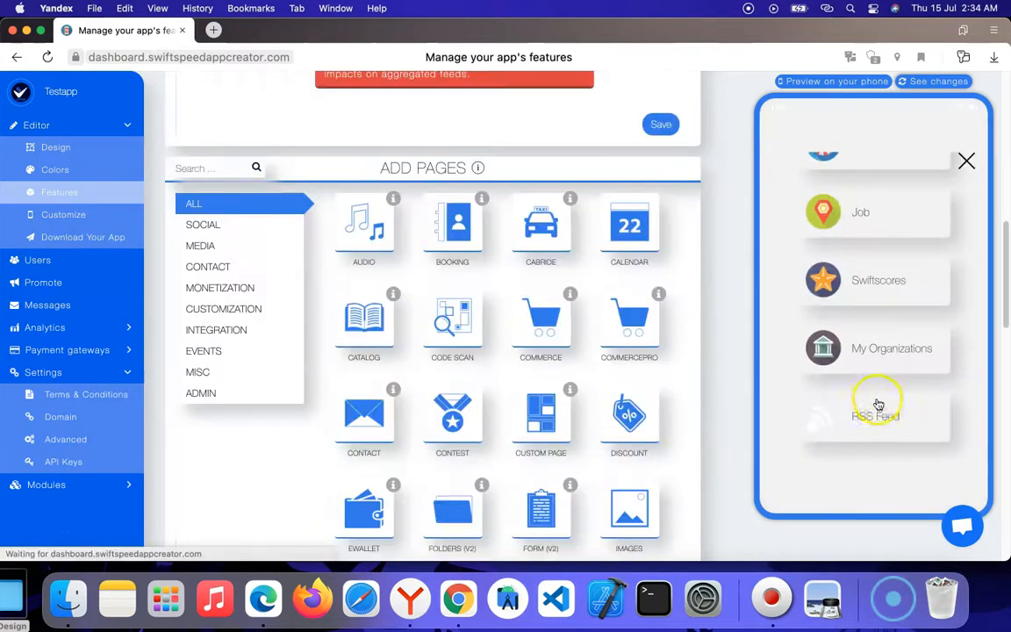
{"action": "left_click", "coordinate": [863, 417]}
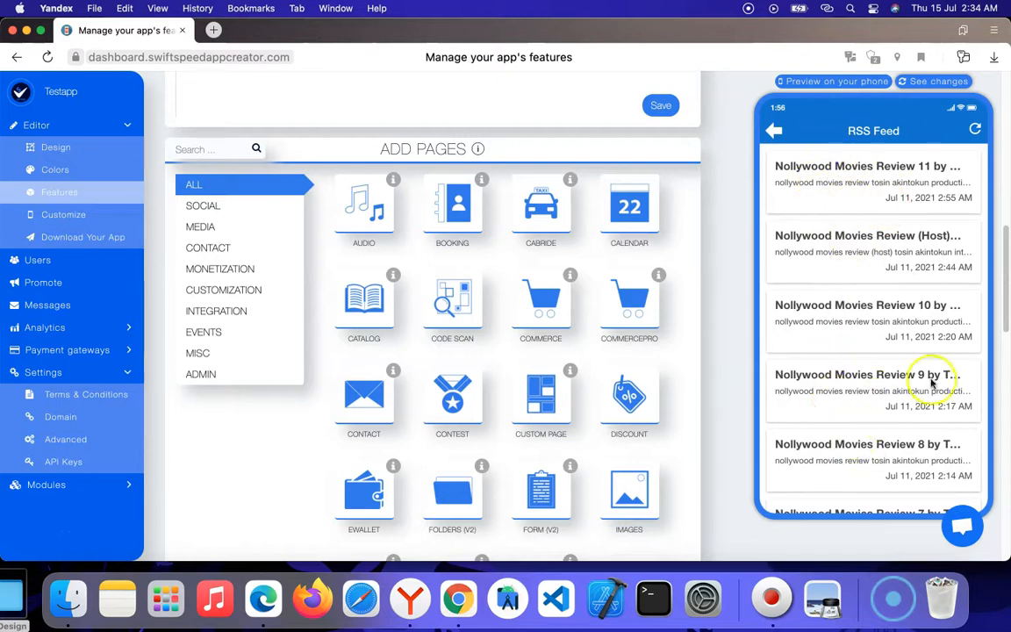
{"action": "left_click", "coordinate": [888, 169]}
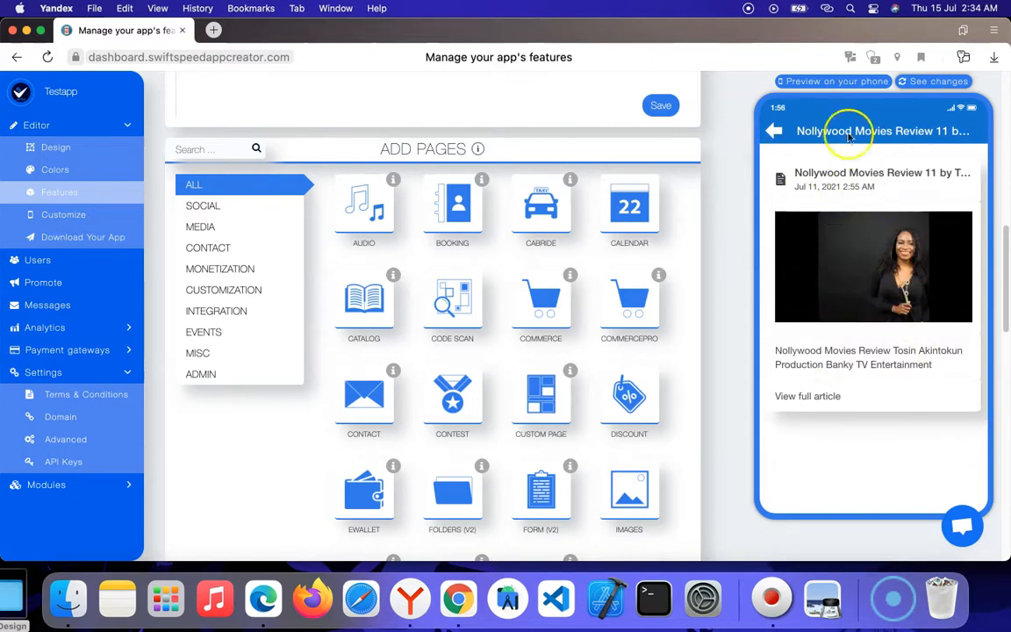
{"action": "left_click", "coordinate": [776, 133]}
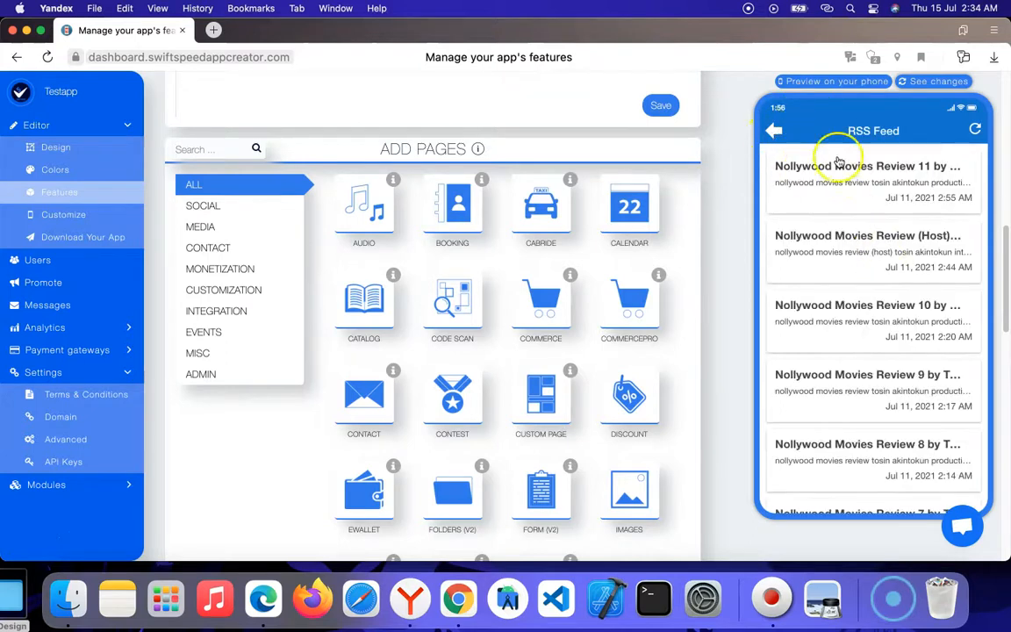
Step: Examine the RSS Feed page's settings and its form for adding a feed
{"action": "scroll", "coordinate": [549, 220], "scroll_direction": "up", "scroll_amount": 5}
{"action": "scroll", "coordinate": [354, 163], "scroll_direction": "down", "scroll_amount": 5}
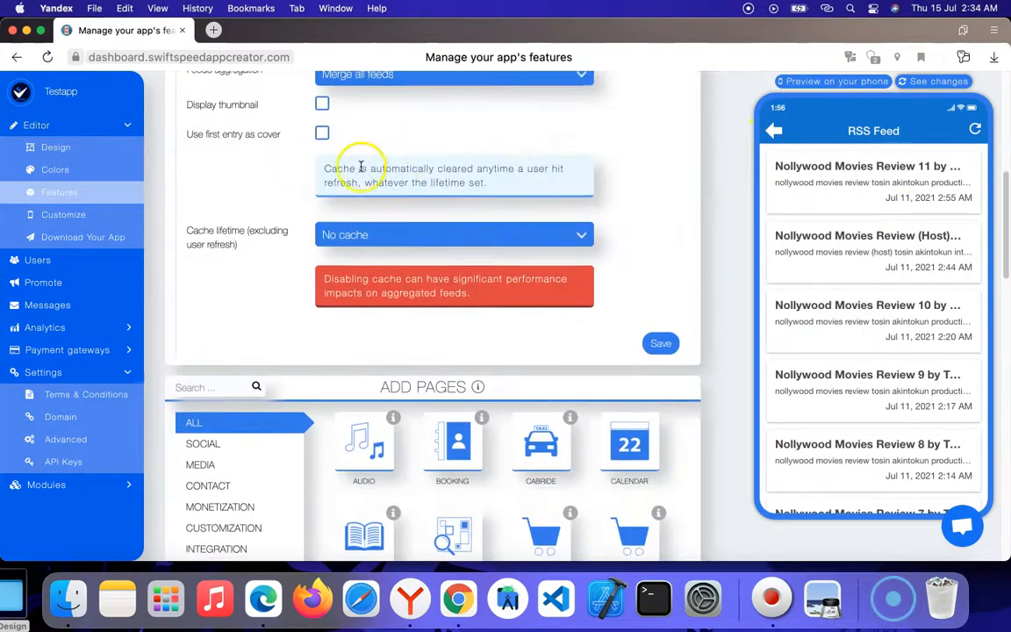
{"action": "scroll", "coordinate": [361, 170], "scroll_direction": "up", "scroll_amount": 4}
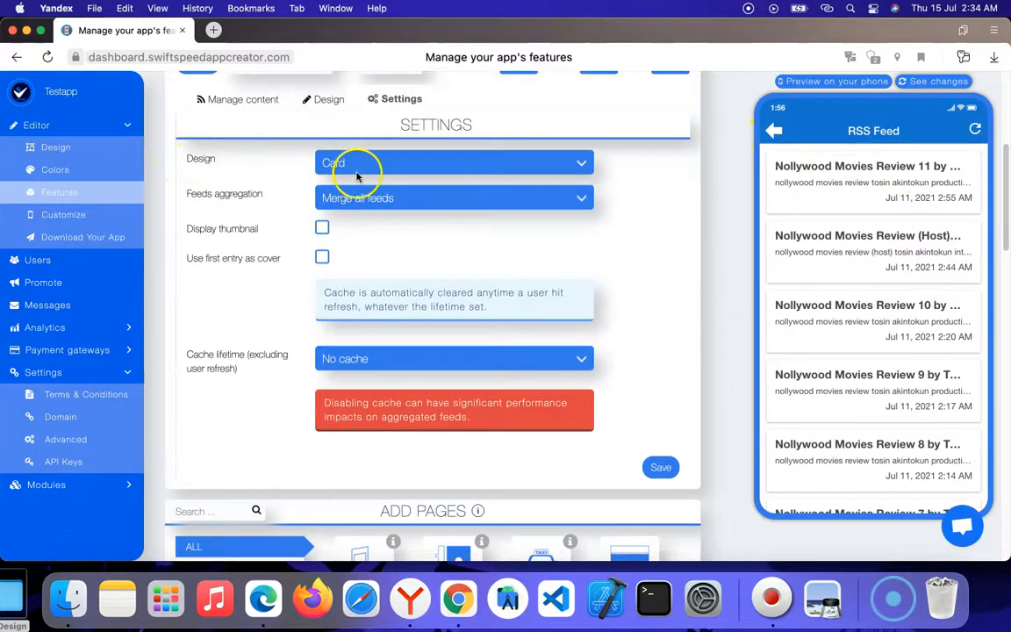
{"action": "scroll", "coordinate": [343, 162], "scroll_direction": "up", "scroll_amount": 1}
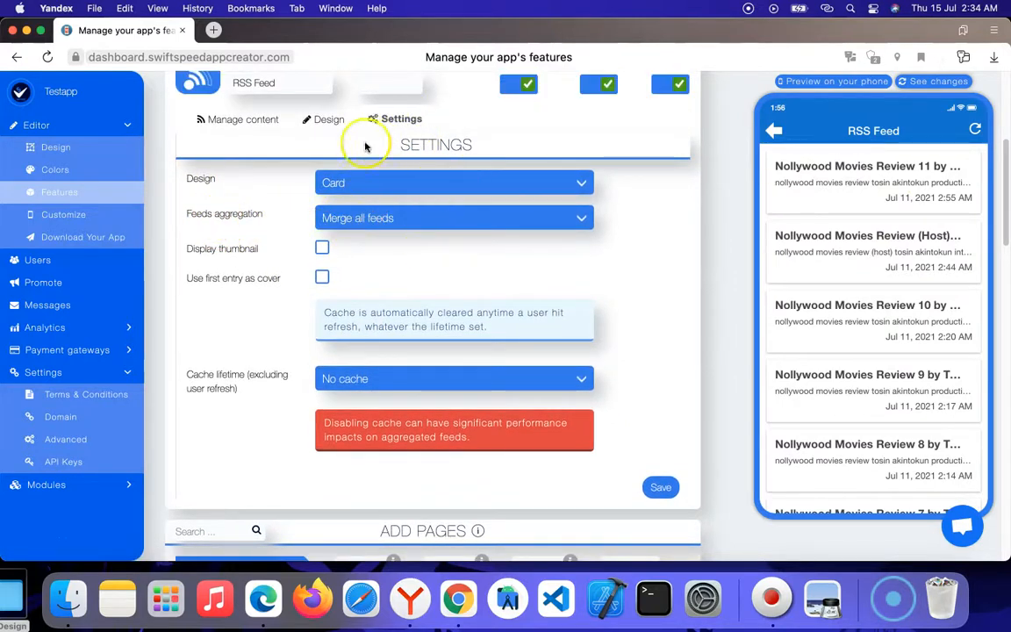
{"action": "left_click", "coordinate": [230, 116]}
{"action": "left_click", "coordinate": [408, 123]}
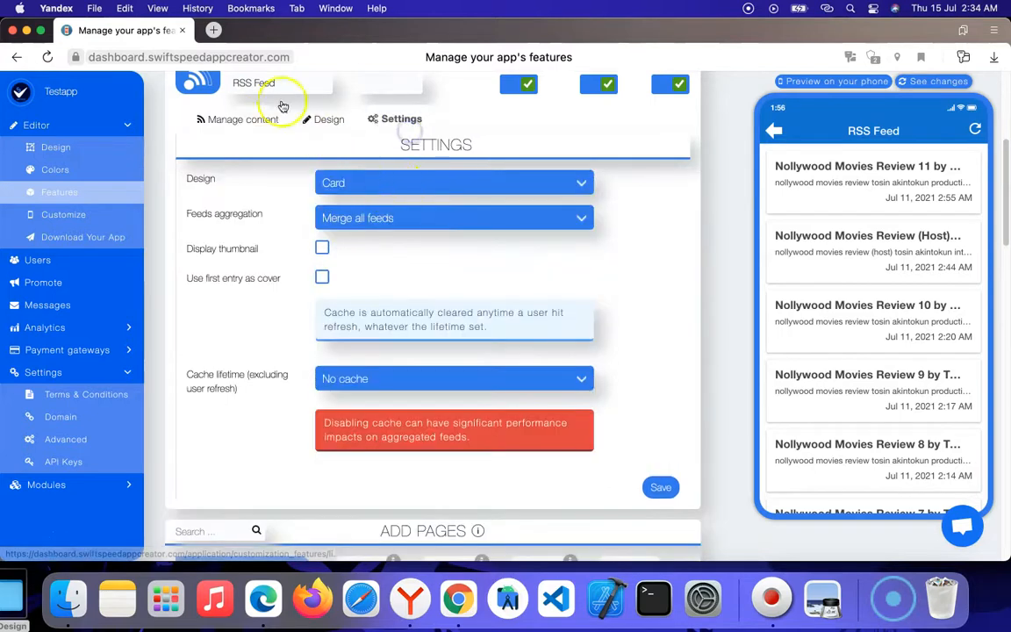
{"action": "left_click", "coordinate": [241, 120]}
{"action": "scroll", "coordinate": [358, 454], "scroll_direction": "down", "scroll_amount": 5}
{"action": "scroll", "coordinate": [379, 258], "scroll_direction": "up", "scroll_amount": 5}
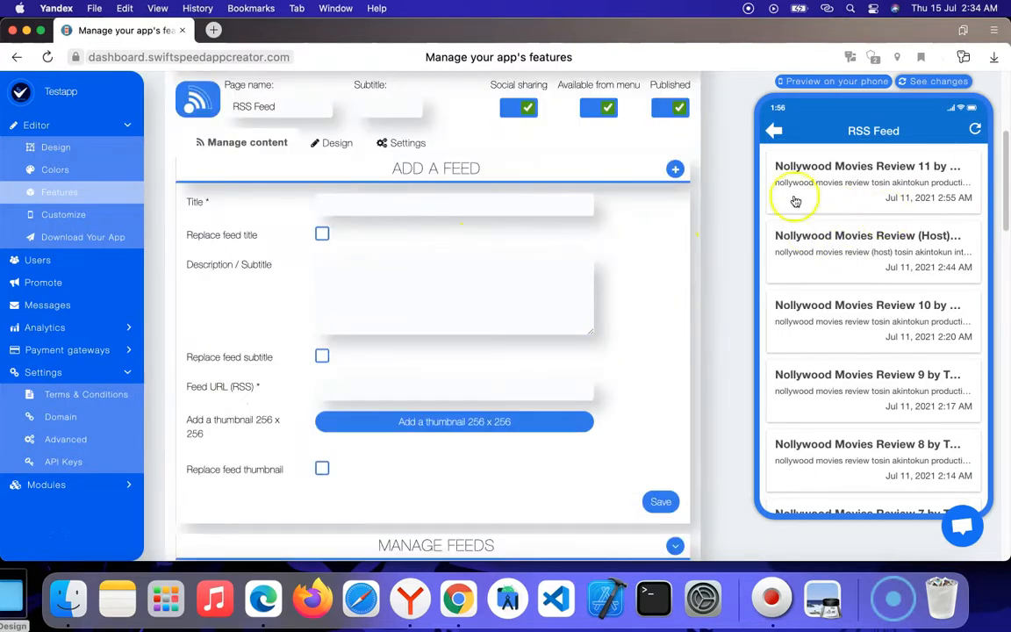
Step: In the RSS Feed page's settings, enable Display thumbnail and Use first entry as cover
{"action": "left_click", "coordinate": [380, 140]}
{"action": "left_click", "coordinate": [354, 245]}
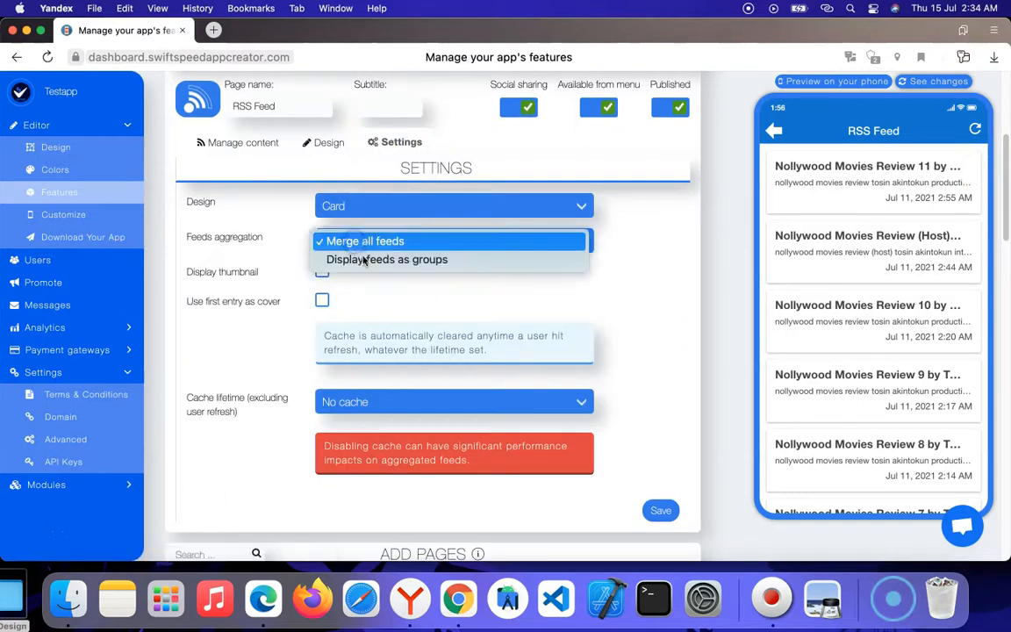
{"action": "left_click", "coordinate": [384, 282]}
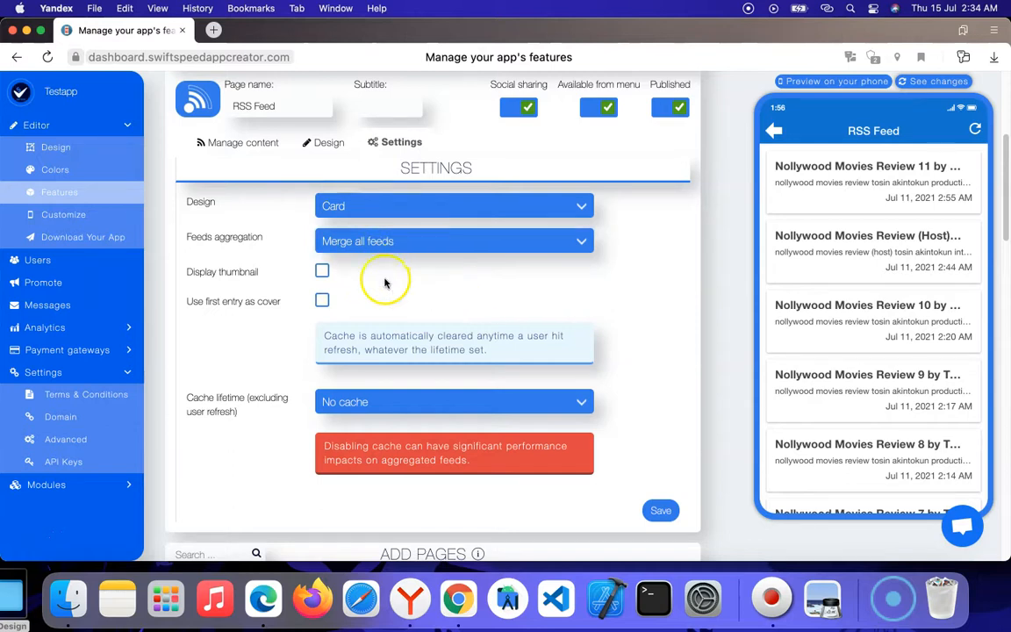
{"action": "left_click", "coordinate": [324, 272]}
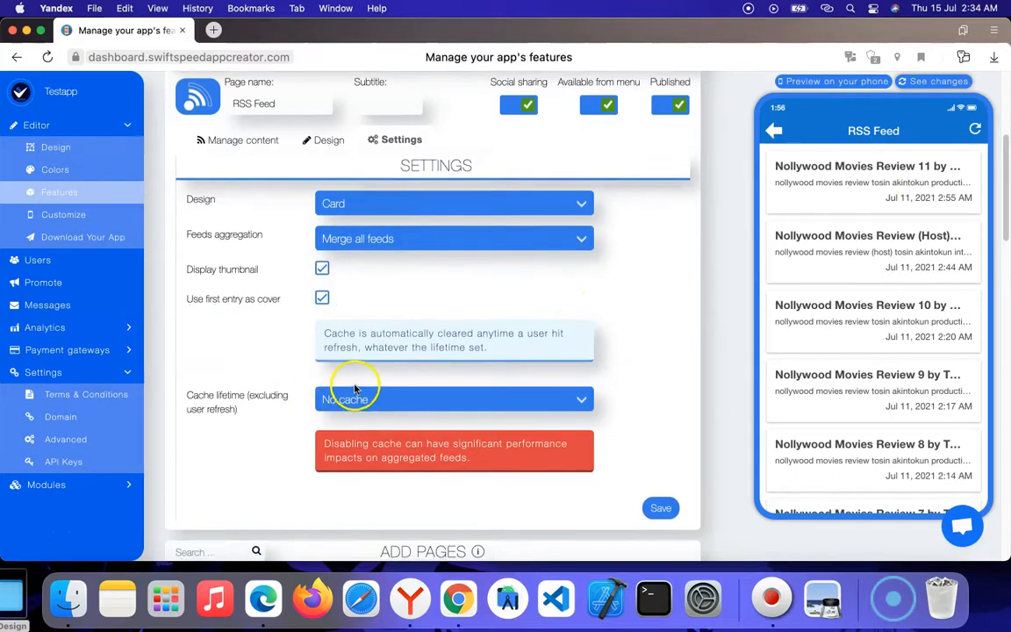
Step: Set the RSS Feed's cache lifetime to 1 minute and save the settings
{"action": "scroll", "coordinate": [350, 388], "scroll_direction": "down", "scroll_amount": 1}
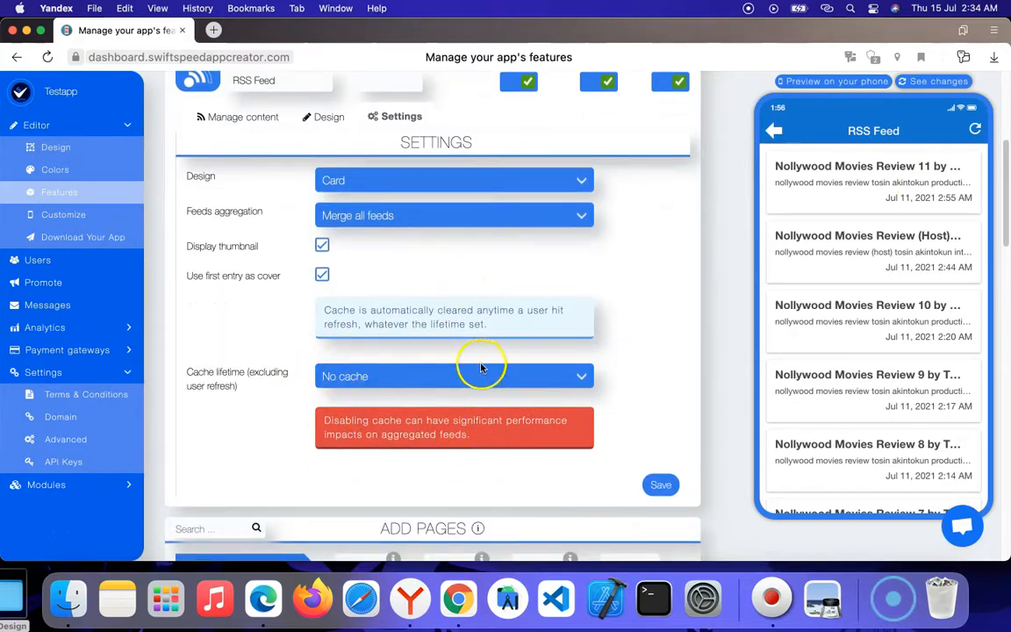
{"action": "left_click", "coordinate": [448, 379]}
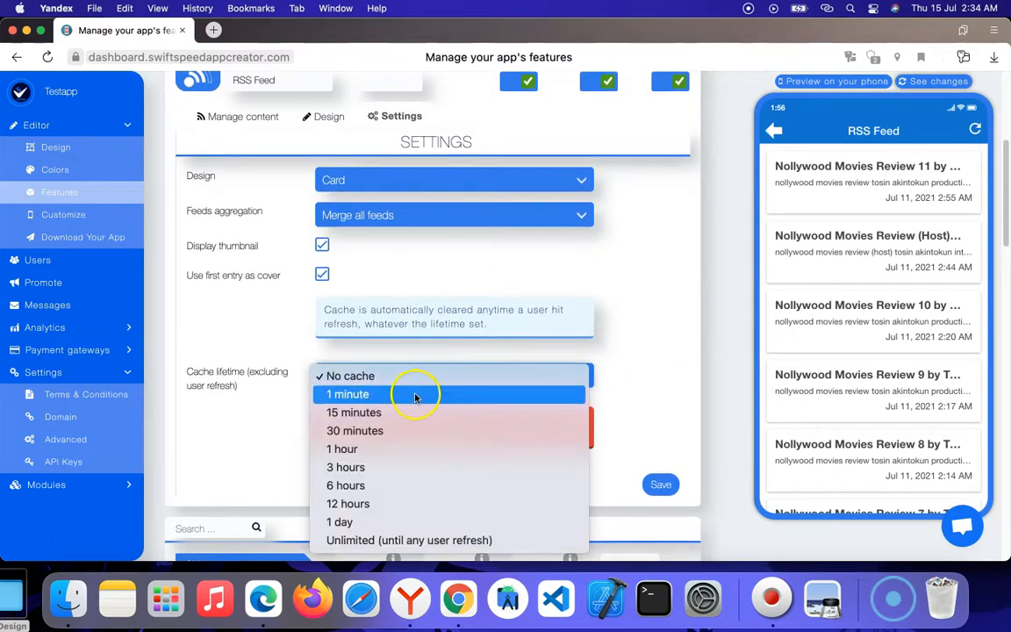
{"action": "left_click", "coordinate": [416, 397]}
{"action": "left_click", "coordinate": [661, 429]}
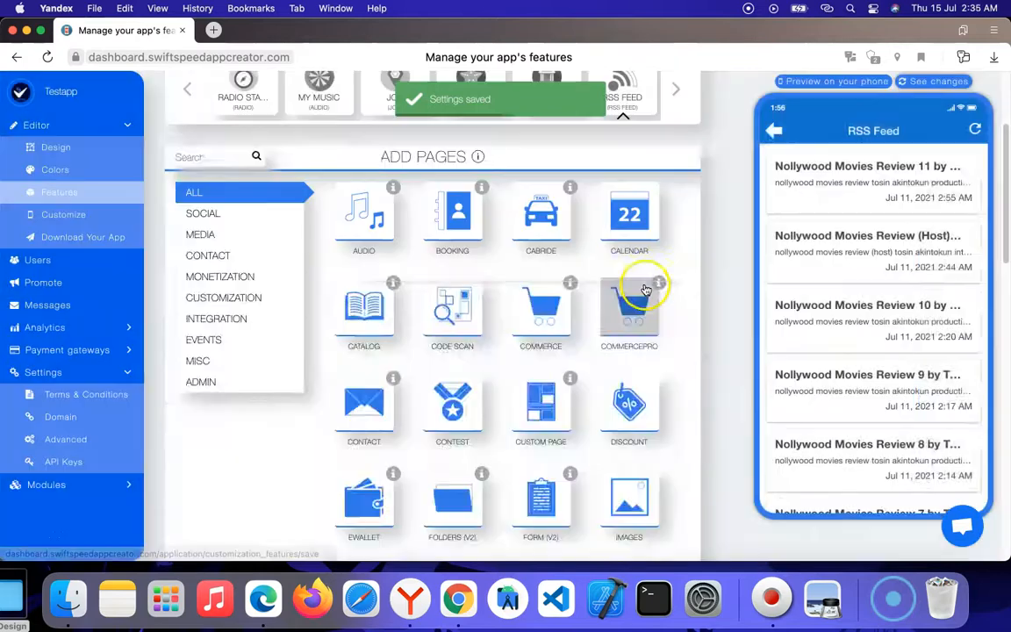
Step: Check the list of managed feeds and return to the RSS Feed page's settings
{"action": "scroll", "coordinate": [650, 284], "scroll_direction": "down", "scroll_amount": 3}
{"action": "scroll", "coordinate": [652, 284], "scroll_direction": "down", "scroll_amount": 3}
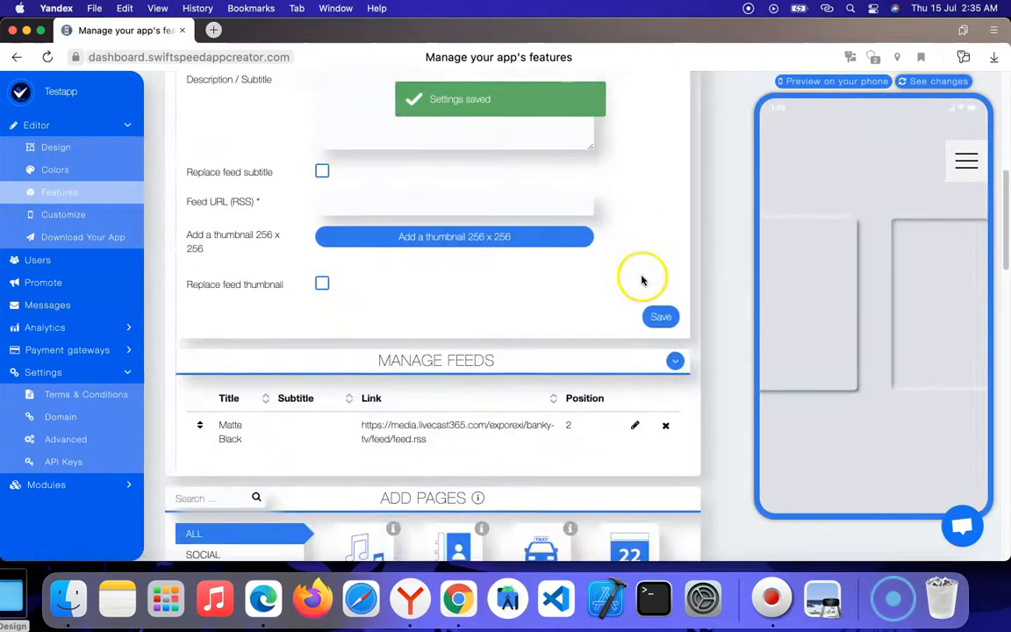
{"action": "scroll", "coordinate": [643, 280], "scroll_direction": "up", "scroll_amount": 3}
{"action": "scroll", "coordinate": [643, 280], "scroll_direction": "down", "scroll_amount": 5}
{"action": "scroll", "coordinate": [644, 276], "scroll_direction": "up", "scroll_amount": 10}
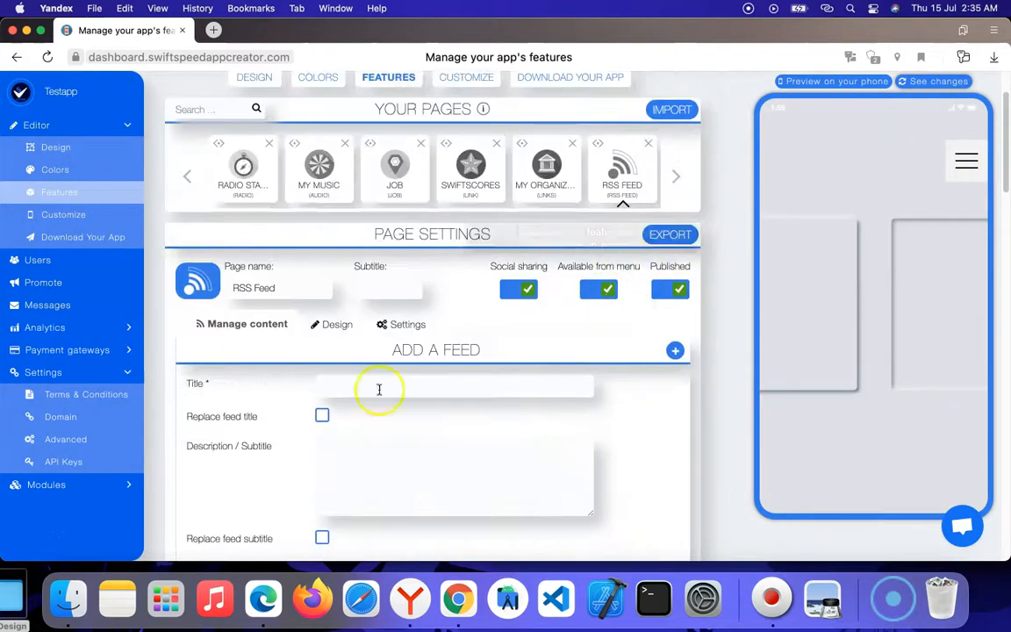
{"action": "left_click", "coordinate": [407, 325]}
Step: Reload the phone preview, open the RSS Feed page in it and look through the entries with their cover and thumbnails
{"action": "left_click", "coordinate": [943, 81]}
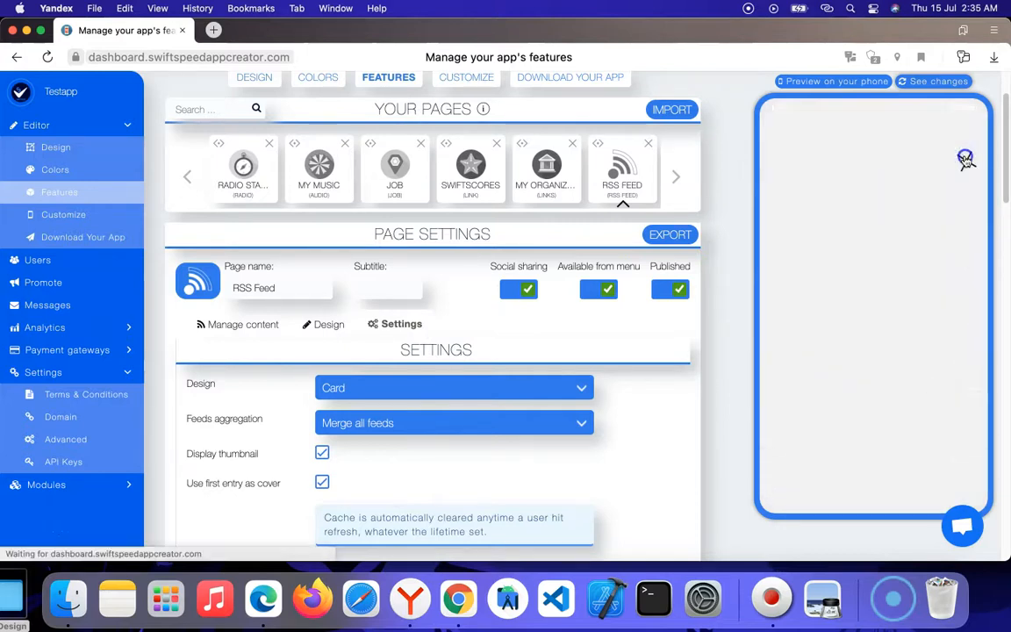
{"action": "left_click", "coordinate": [962, 167]}
{"action": "scroll", "coordinate": [913, 325], "scroll_direction": "down", "scroll_amount": 5}
{"action": "left_click", "coordinate": [884, 412]}
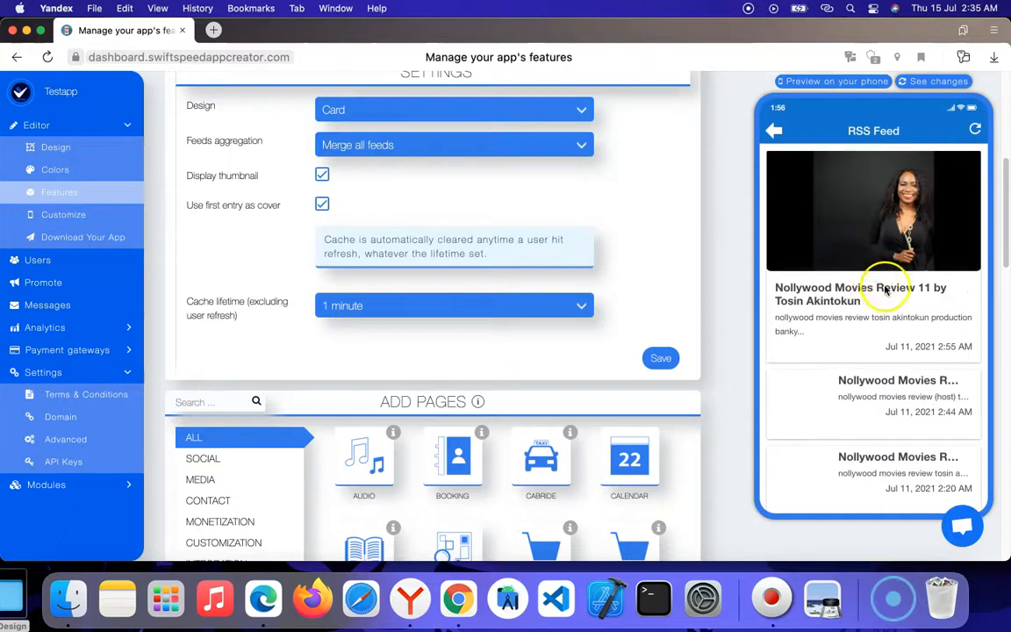
{"action": "scroll", "coordinate": [869, 290], "scroll_direction": "down", "scroll_amount": 5}
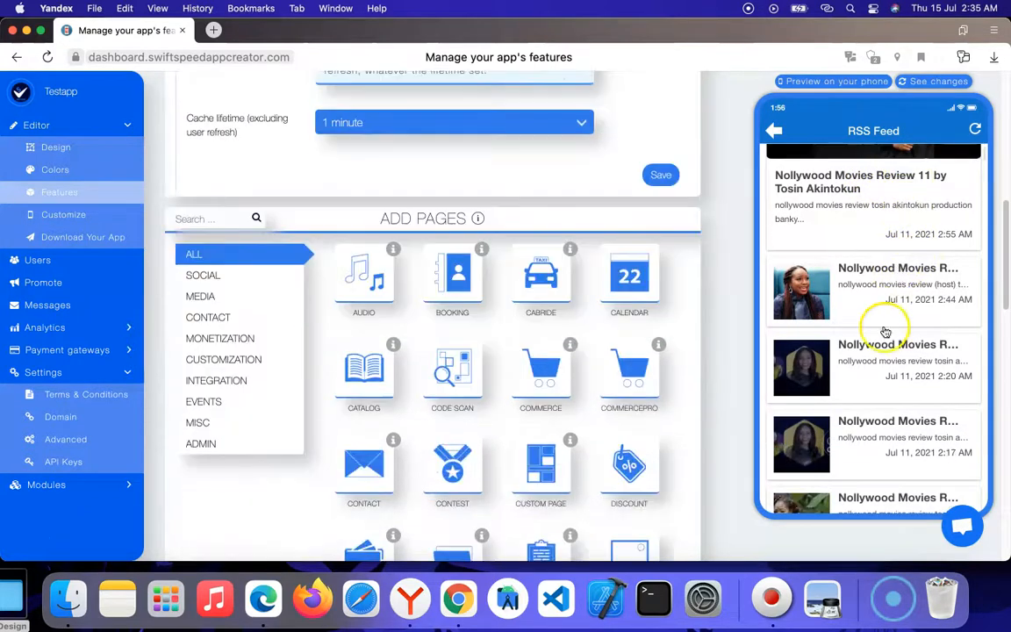
{"action": "scroll", "coordinate": [887, 332], "scroll_direction": "down", "scroll_amount": 5}
{"action": "scroll", "coordinate": [887, 332], "scroll_direction": "up", "scroll_amount": 10}
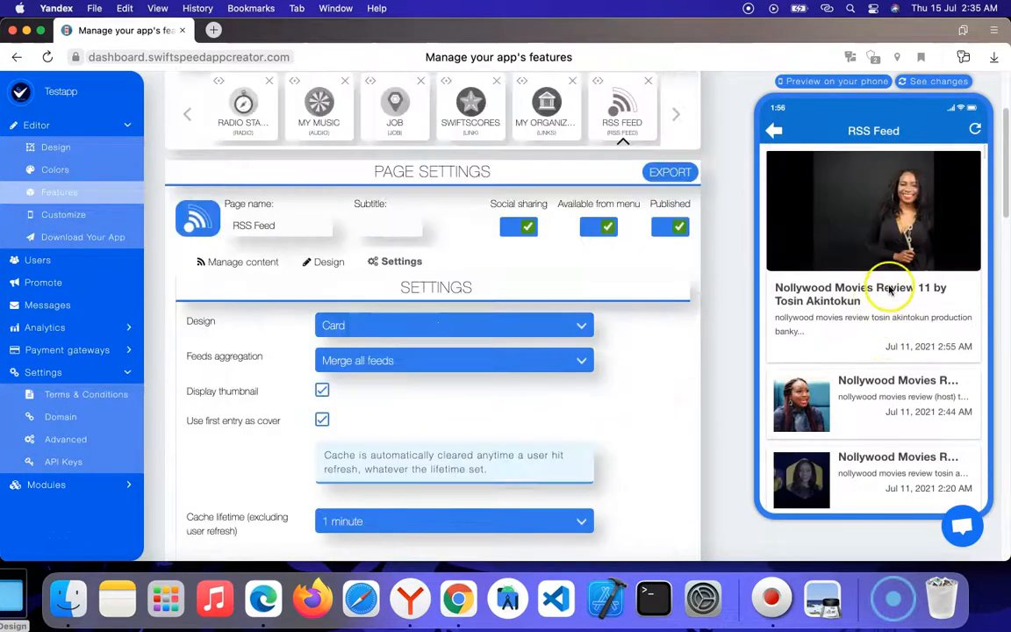
{"action": "scroll", "coordinate": [854, 318], "scroll_direction": "down", "scroll_amount": 3}
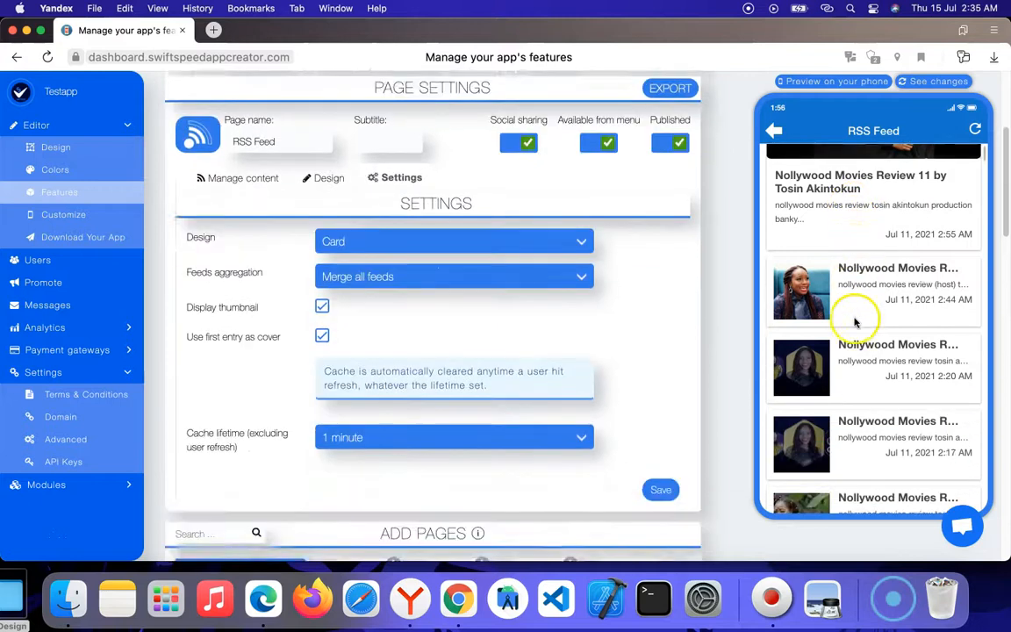
{"action": "scroll", "coordinate": [582, 289], "scroll_direction": "down", "scroll_amount": 3}
{"action": "scroll", "coordinate": [866, 198], "scroll_direction": "up", "scroll_amount": 5}
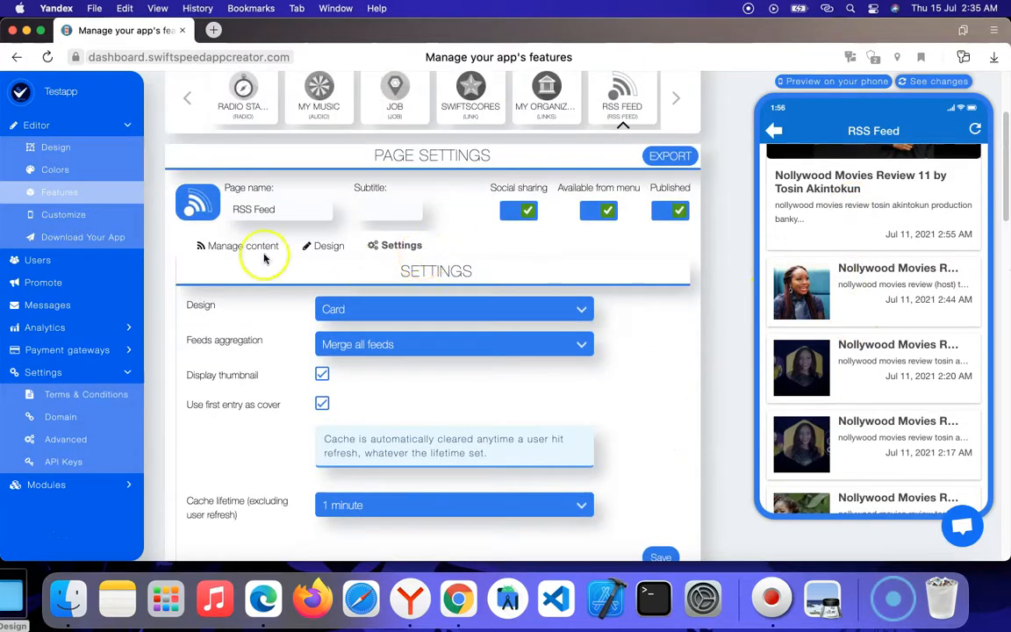
Step: Apply Layout 2 to the RSS Feed page's design
{"action": "left_click", "coordinate": [306, 245]}
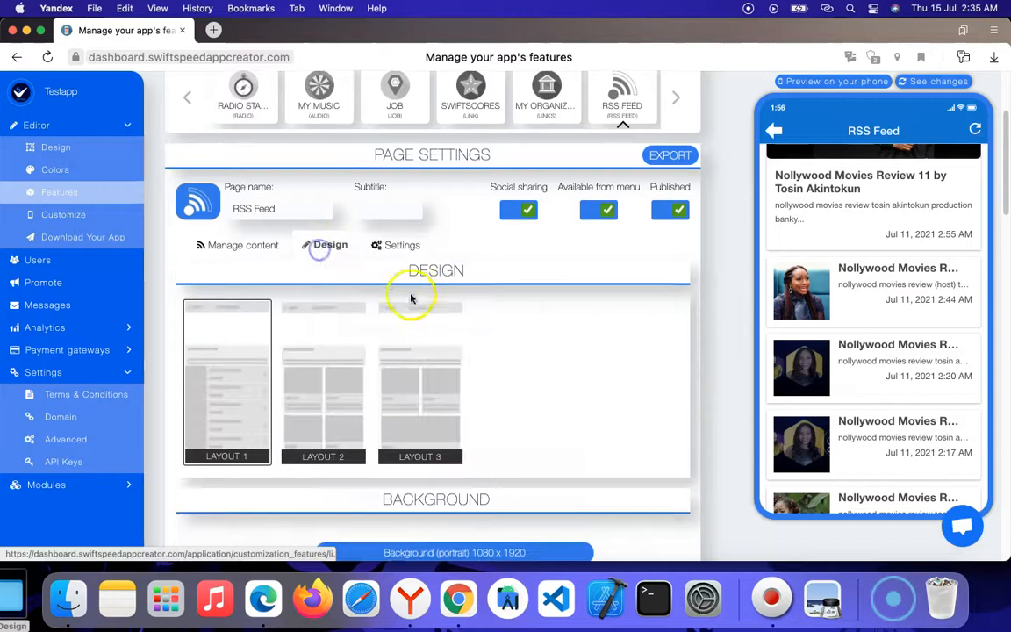
{"action": "scroll", "coordinate": [330, 328], "scroll_direction": "down", "scroll_amount": 2}
{"action": "left_click", "coordinate": [334, 314]}
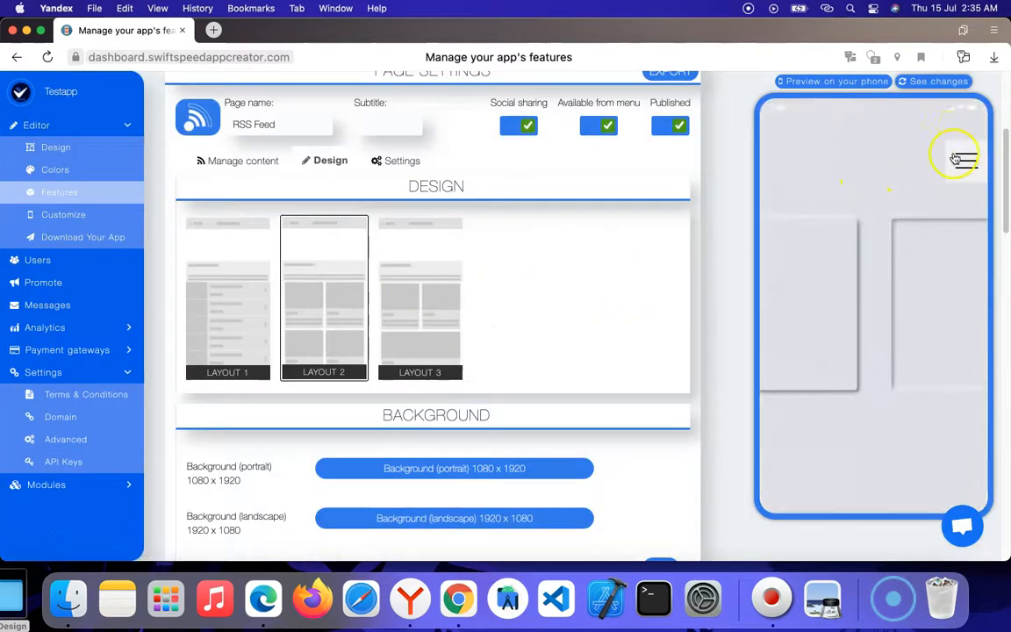
Step: Open the RSS Feed page in the phone preview and look through its entries in Layout 2
{"action": "left_click", "coordinate": [966, 159]}
{"action": "scroll", "coordinate": [865, 404], "scroll_direction": "down", "scroll_amount": 10}
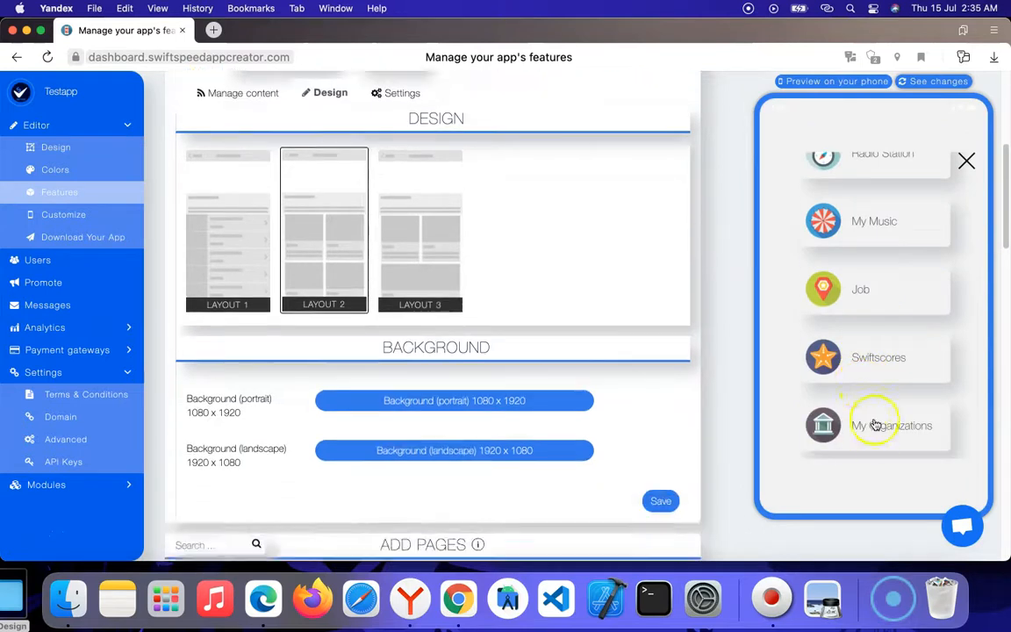
{"action": "left_click", "coordinate": [865, 419]}
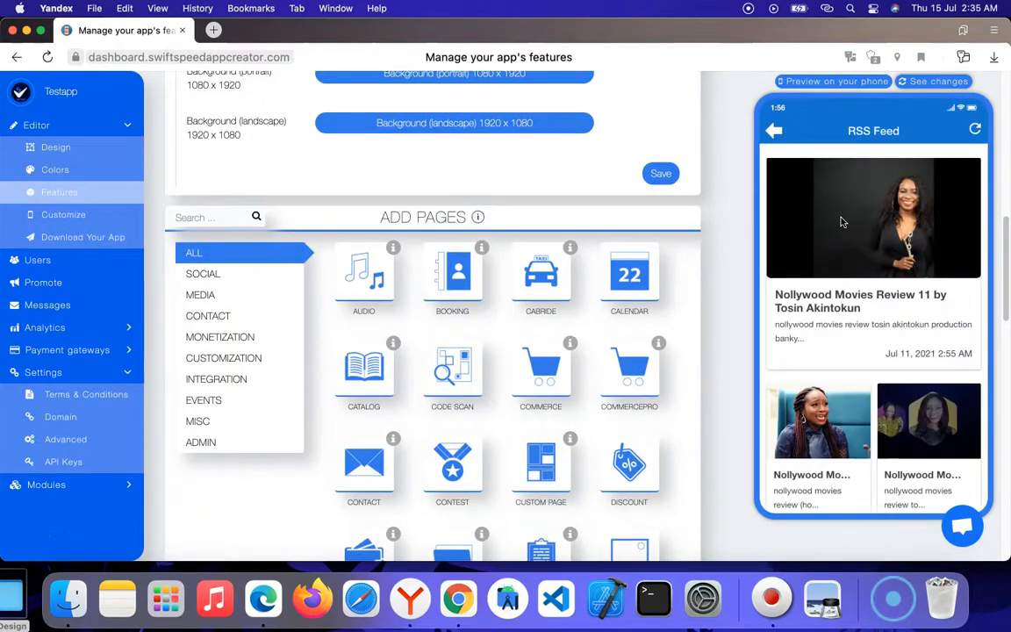
{"action": "scroll", "coordinate": [868, 240], "scroll_direction": "down", "scroll_amount": 10}
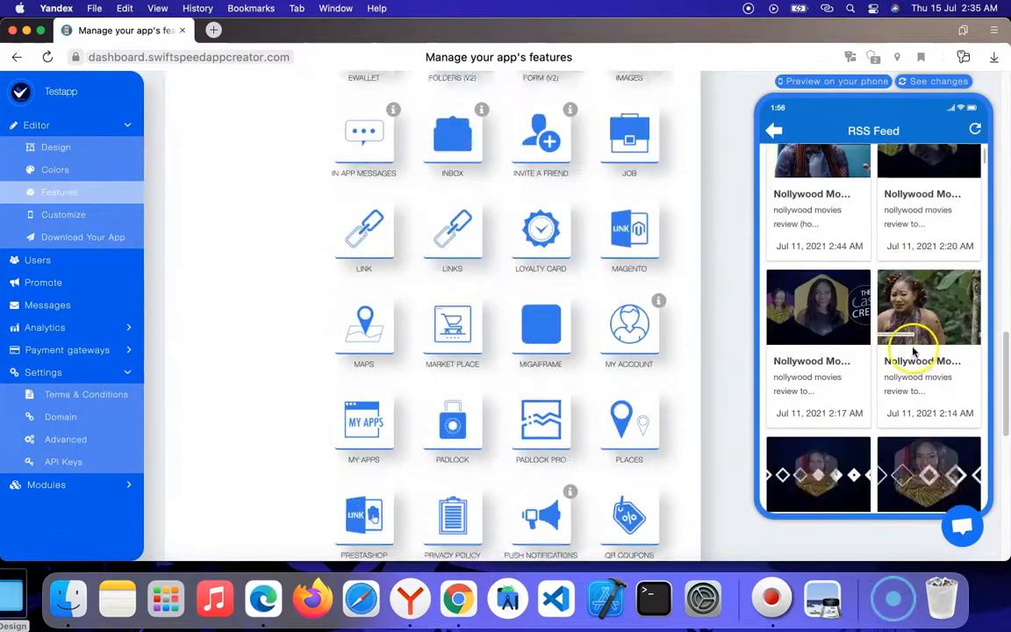
{"action": "scroll", "coordinate": [902, 334], "scroll_direction": "down", "scroll_amount": 3}
Step: Switch the RSS Feed page's design to Layout 3
{"action": "scroll", "coordinate": [902, 334], "scroll_direction": "up", "scroll_amount": 15}
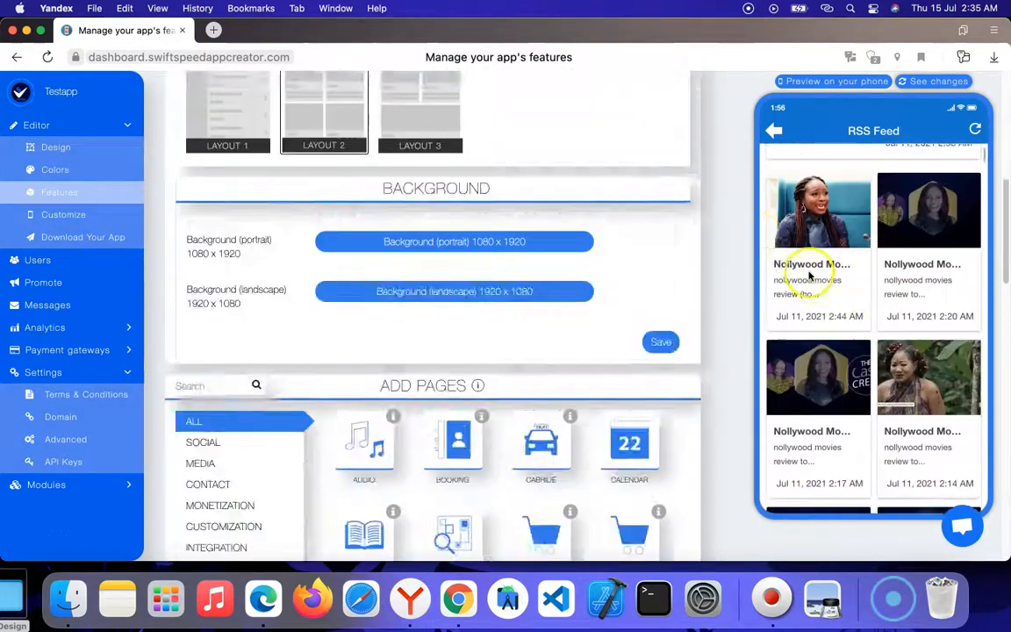
{"action": "scroll", "coordinate": [432, 401], "scroll_direction": "down", "scroll_amount": 5}
{"action": "left_click", "coordinate": [424, 313]}
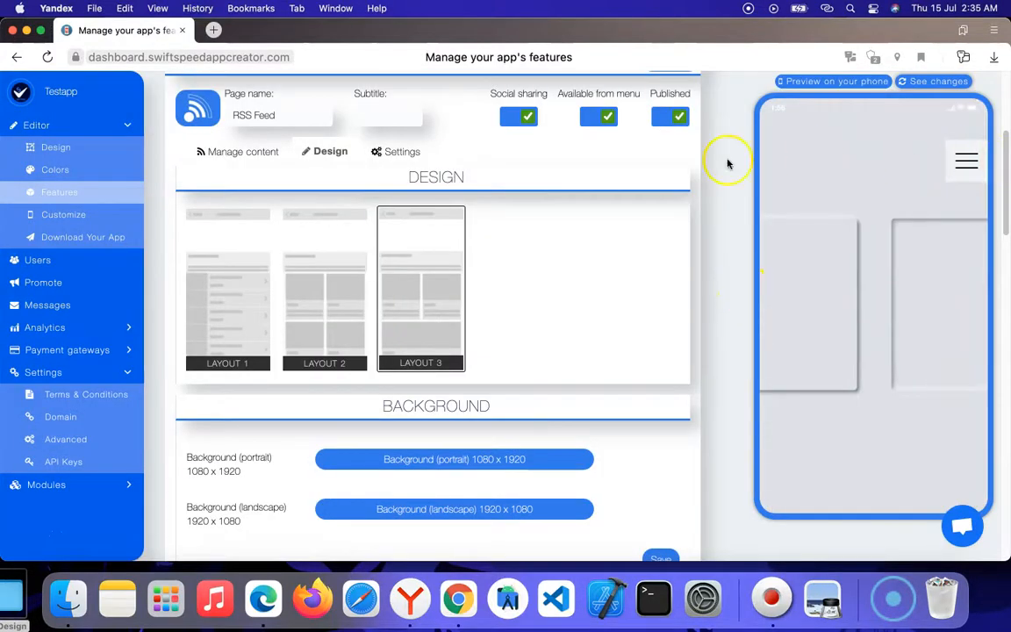
Step: Open the RSS Feed page in the phone preview and look through its entries in Layout 3
{"action": "left_click", "coordinate": [965, 159]}
{"action": "scroll", "coordinate": [878, 351], "scroll_direction": "down", "scroll_amount": 10}
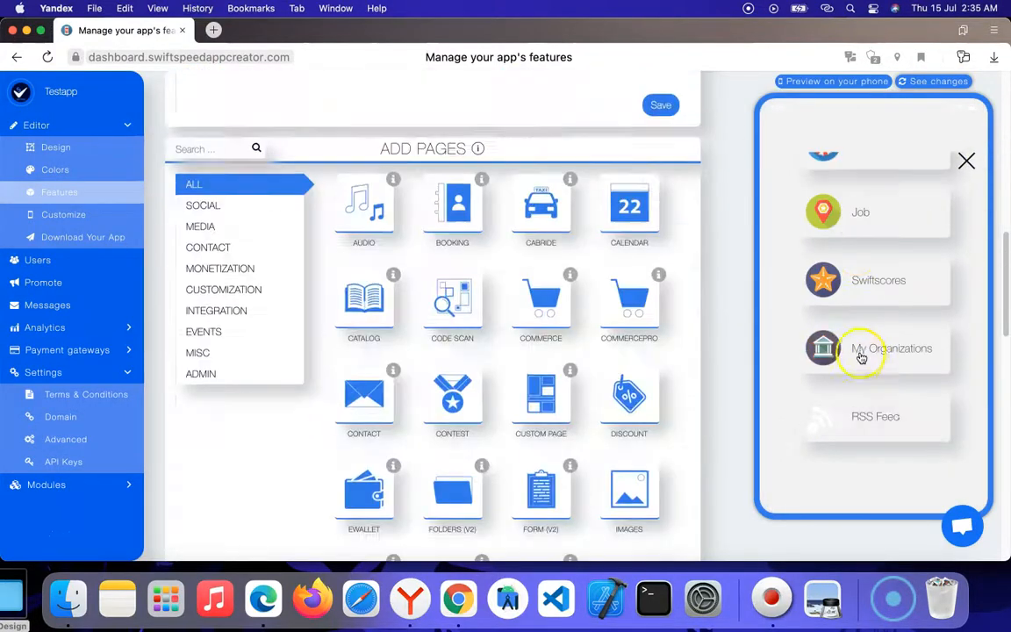
{"action": "left_click", "coordinate": [867, 407]}
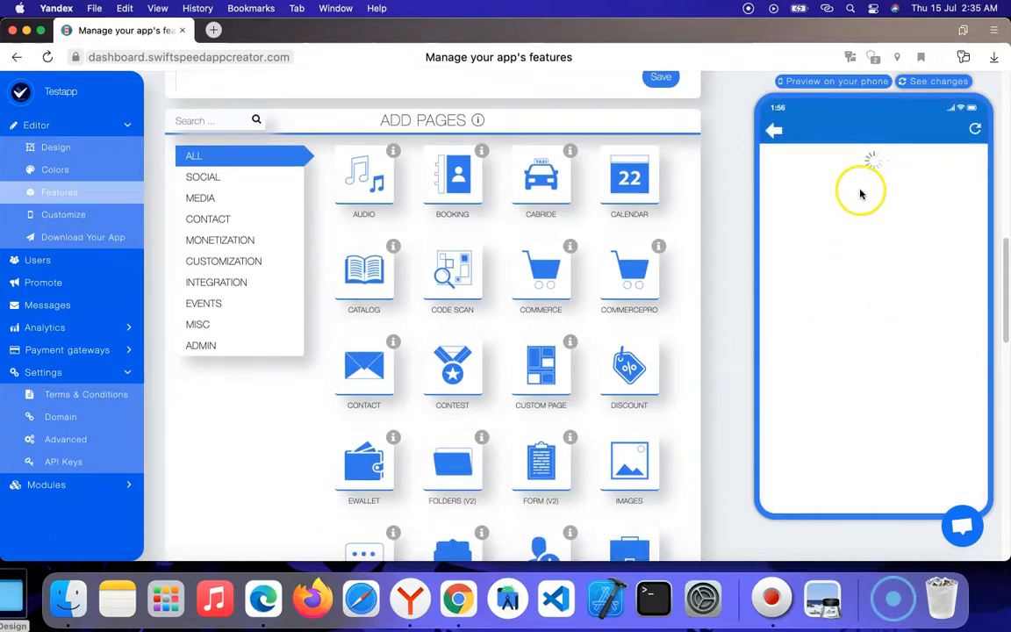
{"action": "scroll", "coordinate": [902, 341], "scroll_direction": "down", "scroll_amount": 5}
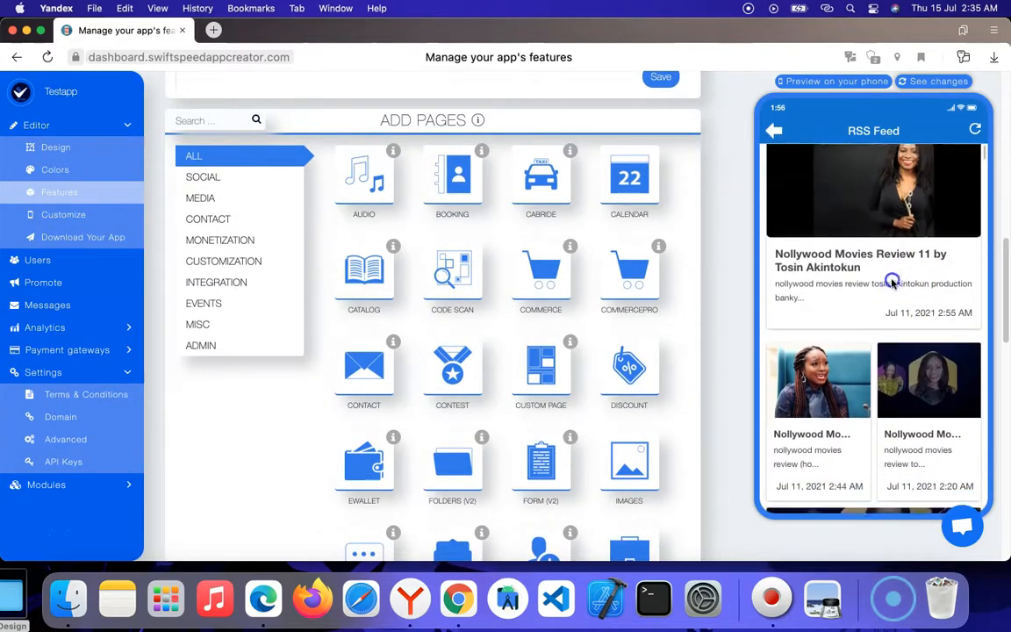
{"action": "left_click_drag", "start_coordinate": [896, 323], "coordinate": [899, 218]}
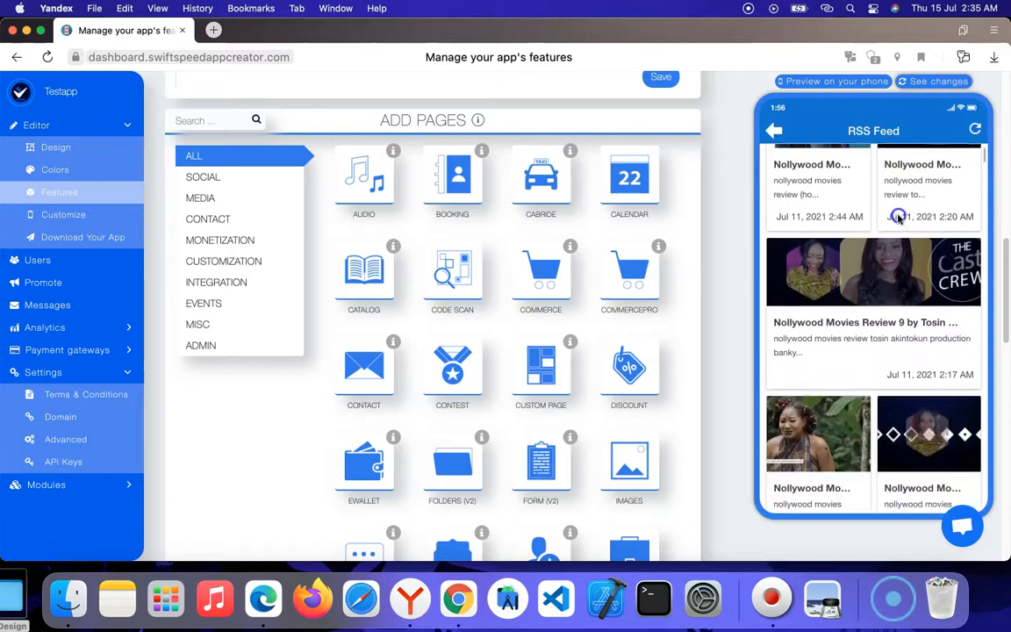
Step: Open the Nollywood Movies Review 9 article from the RSS Feed in the phone preview, and return to the feed list
{"action": "left_click", "coordinate": [864, 347]}
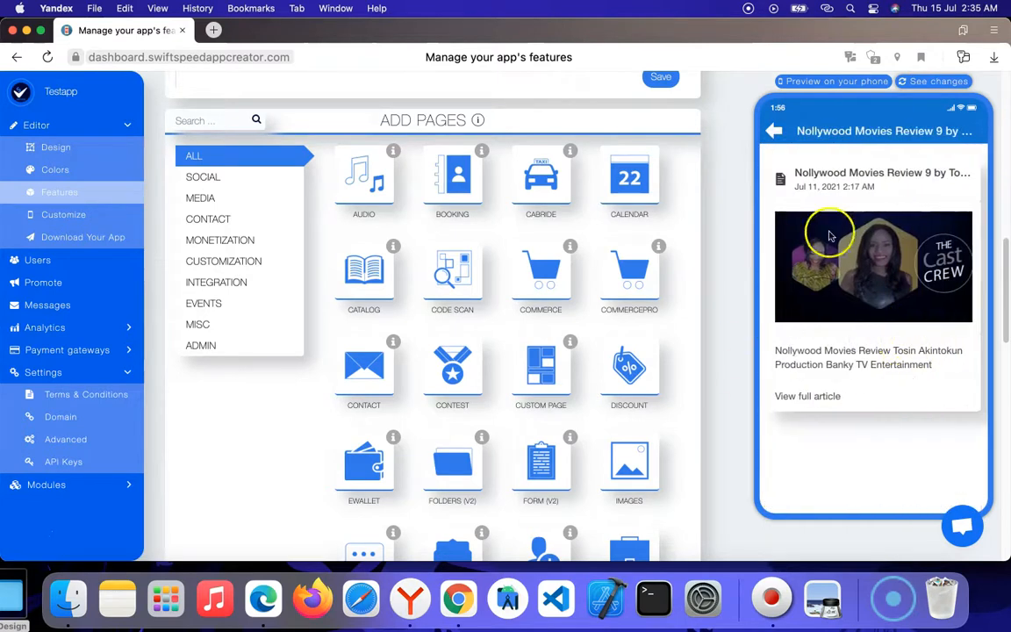
{"action": "left_click", "coordinate": [831, 237]}
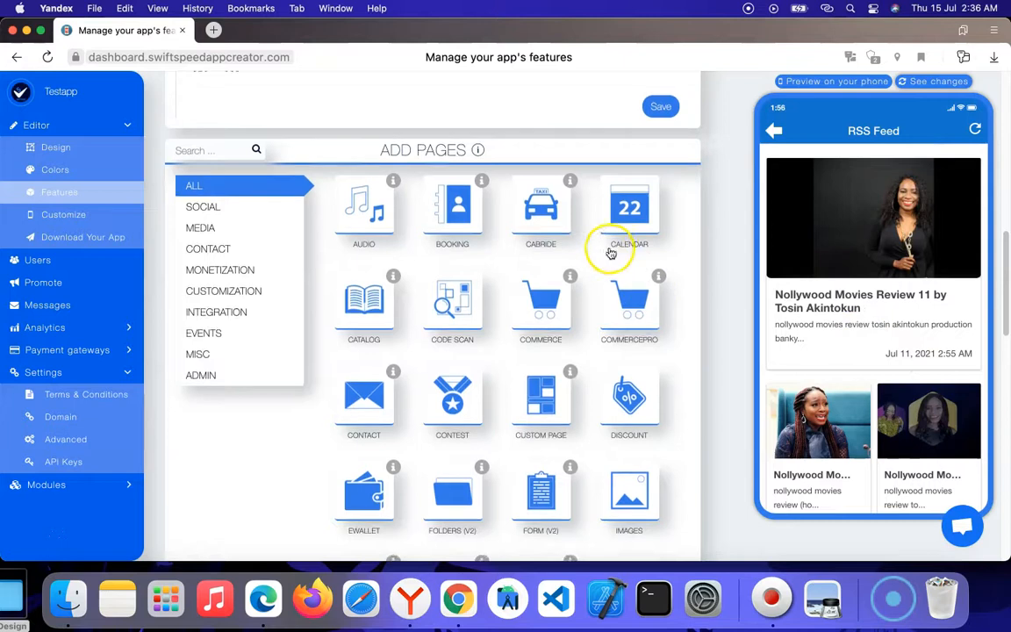
Step: Switch the RSS Feed page's design back to Layout 1
{"action": "scroll", "coordinate": [266, 192], "scroll_direction": "up", "scroll_amount": 10}
{"action": "left_click", "coordinate": [222, 474]}
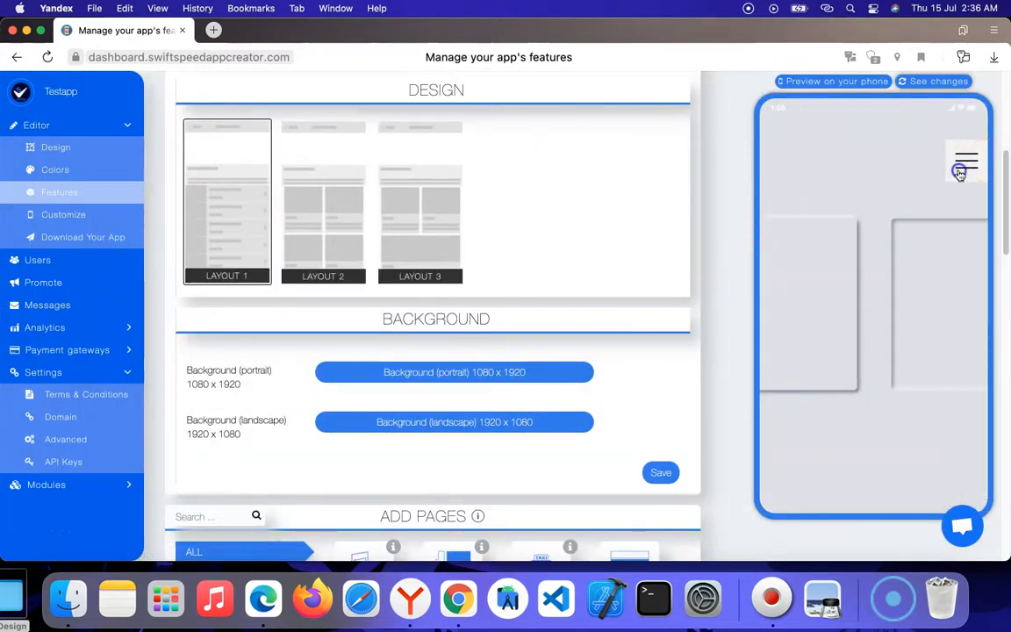
Step: Open the RSS Feed page in the phone preview and look through its entries in Layout 1
{"action": "left_click", "coordinate": [960, 173]}
{"action": "scroll", "coordinate": [865, 379], "scroll_direction": "down", "scroll_amount": 5}
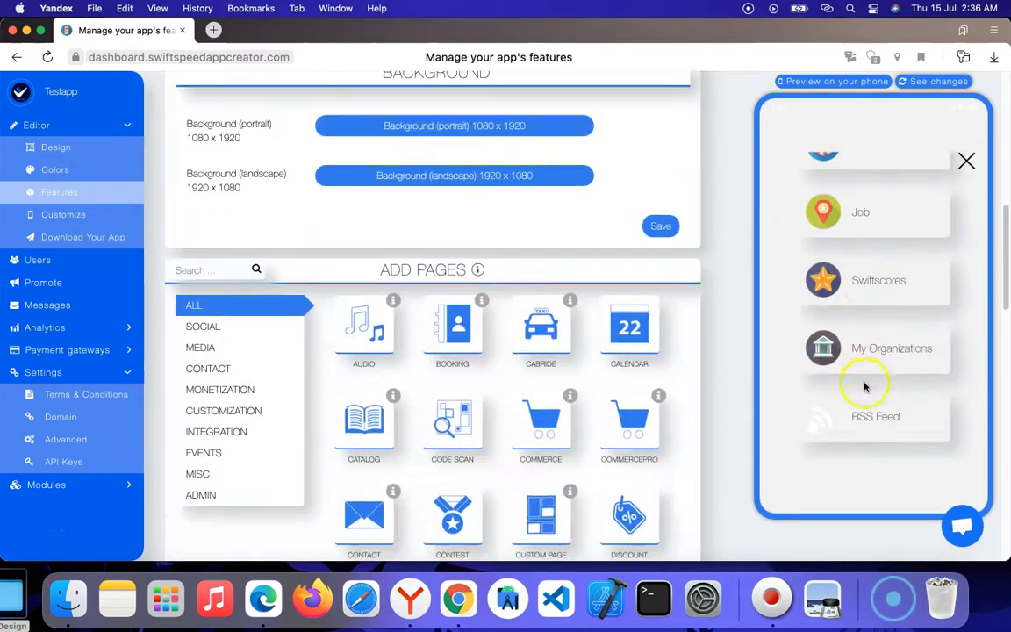
{"action": "left_click", "coordinate": [878, 431]}
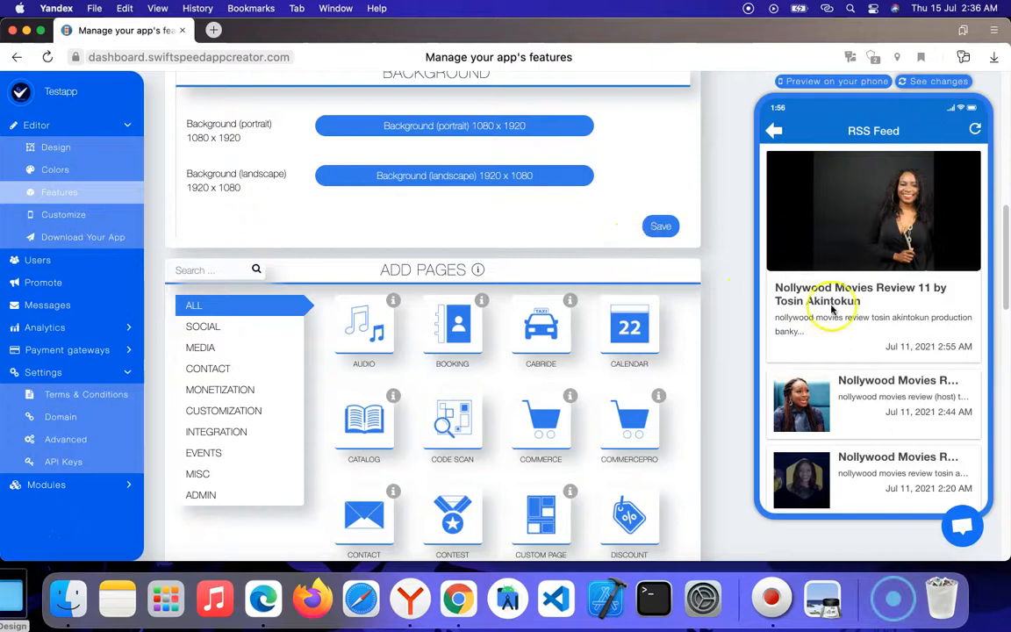
{"action": "scroll", "coordinate": [903, 406], "scroll_direction": "down", "scroll_amount": 8}
{"action": "scroll", "coordinate": [899, 318], "scroll_direction": "up", "scroll_amount": 8}
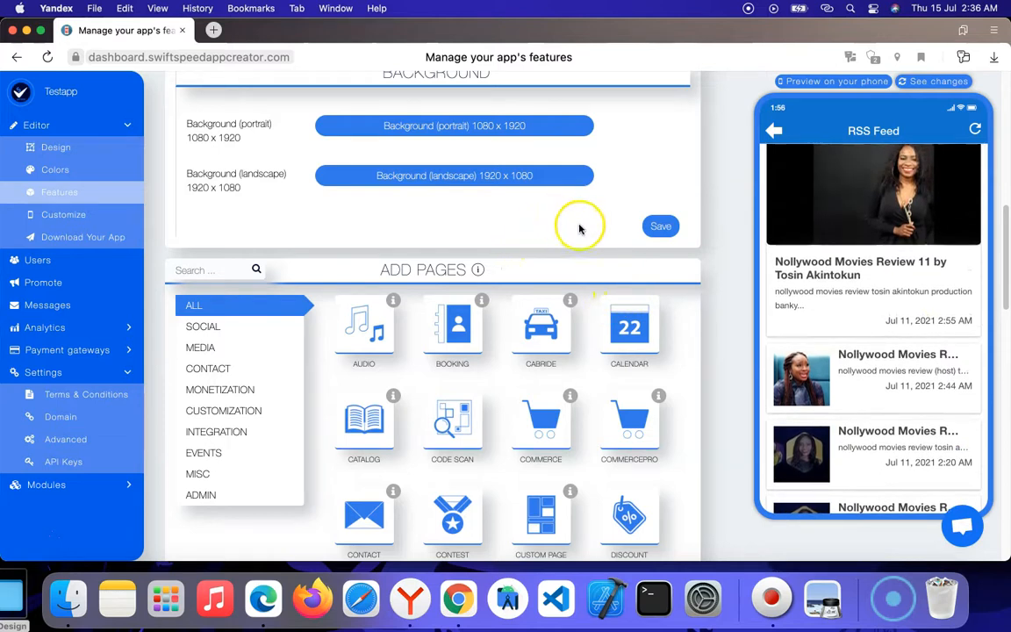
{"action": "scroll", "coordinate": [579, 260], "scroll_direction": "up", "scroll_amount": 5}
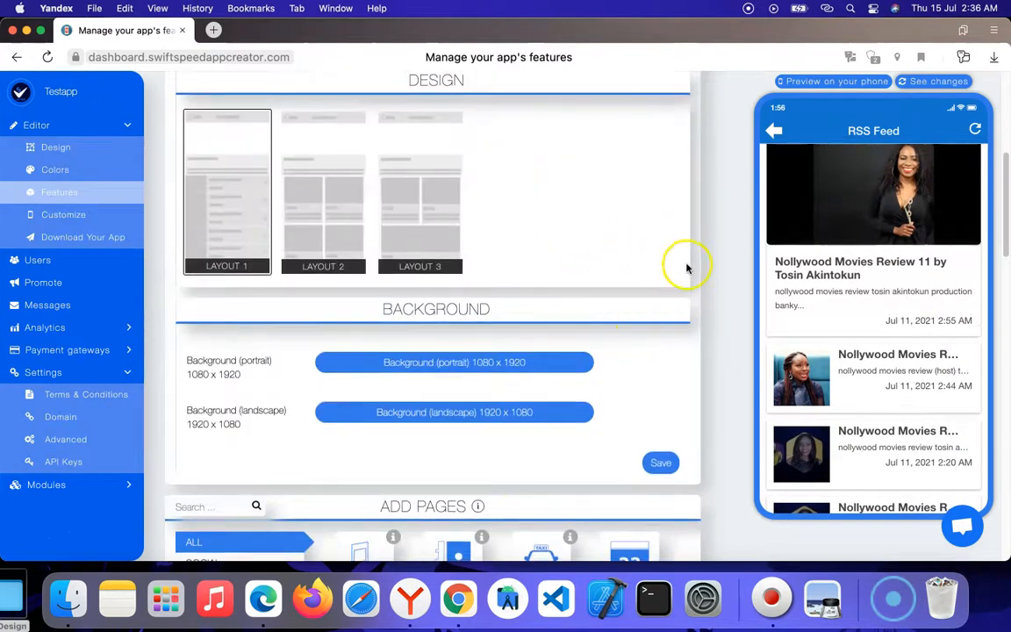